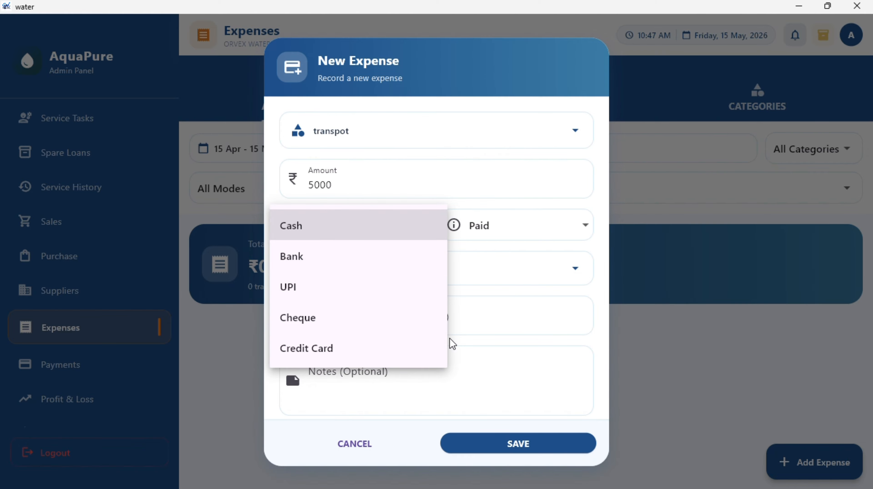
- Save the transport expense as Cash and Paid, keeping the date 15 May 2026
left_click(521, 353)
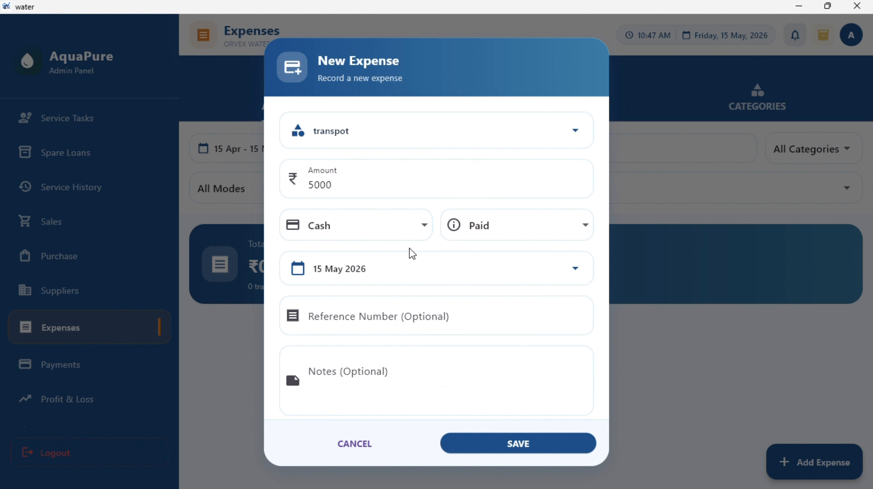
left_click(500, 227)
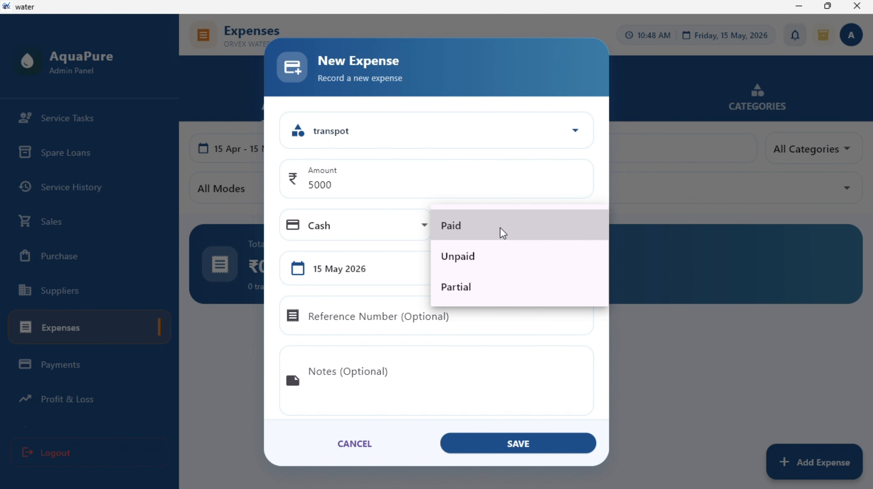
left_click(420, 307)
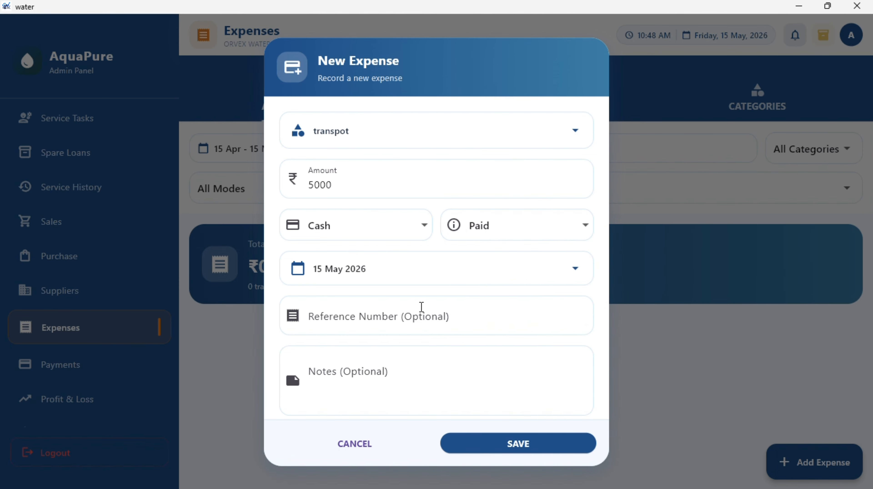
left_click(403, 266)
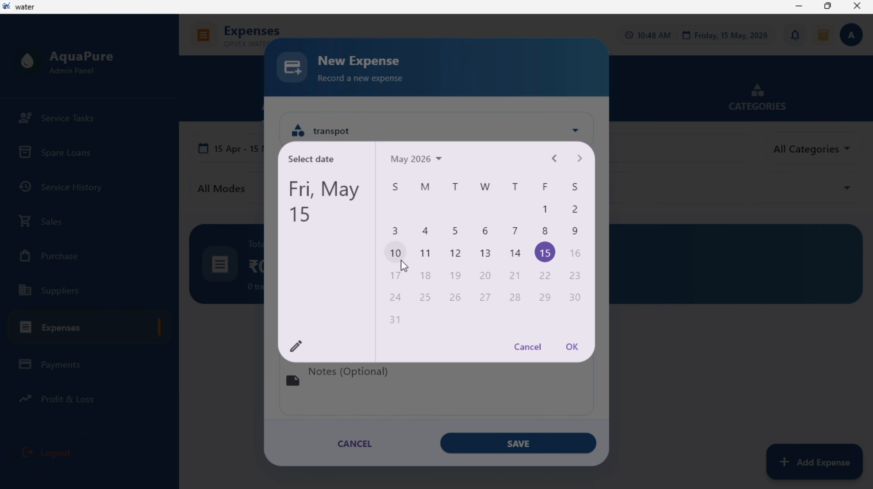
left_click(527, 348)
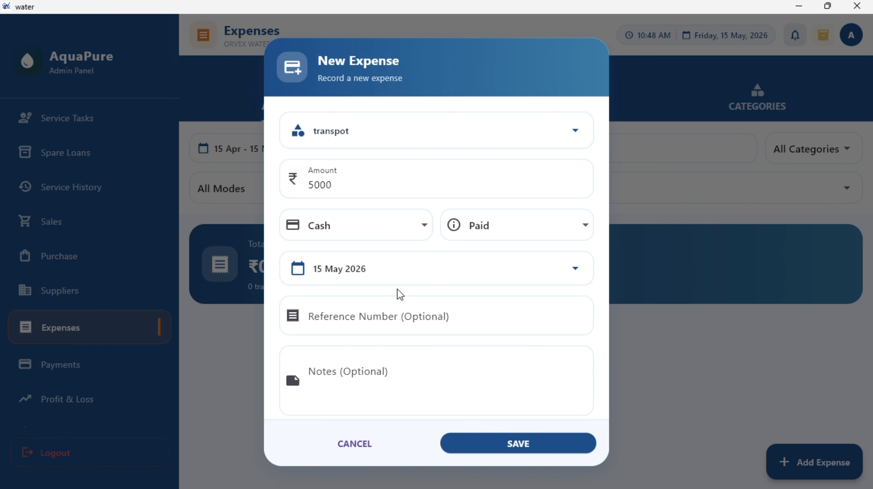
left_click(392, 307)
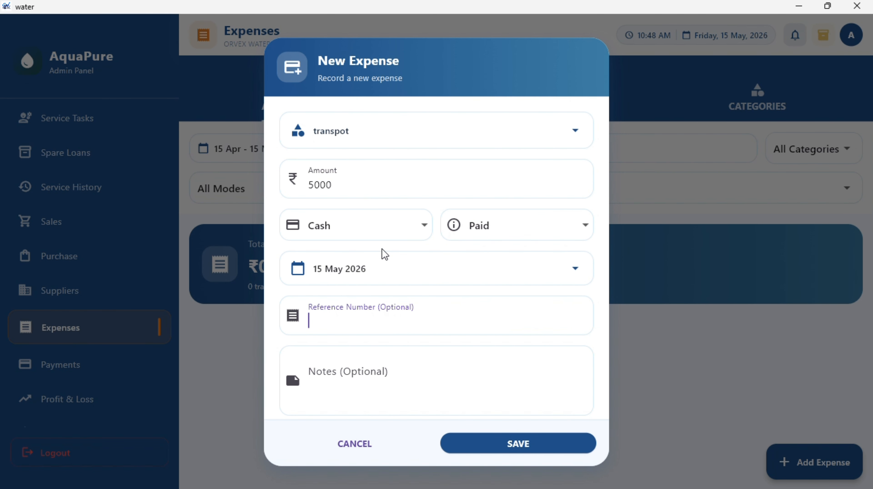
left_click(390, 230)
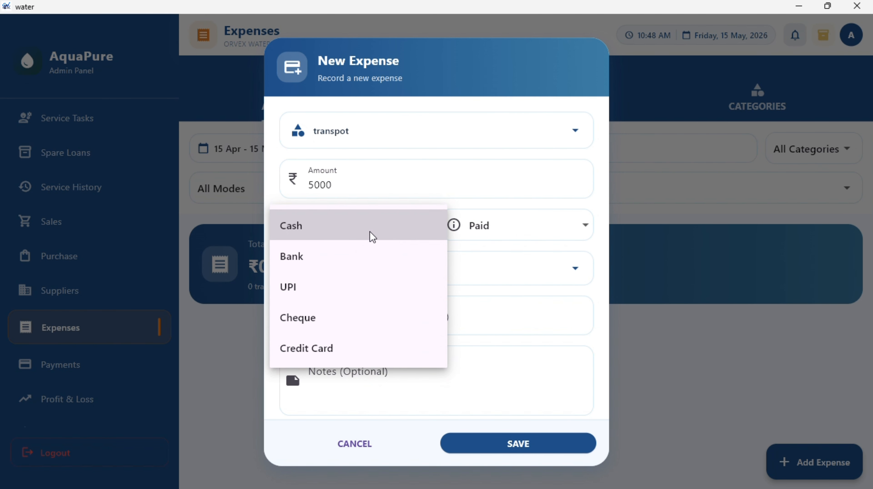
left_click(383, 181)
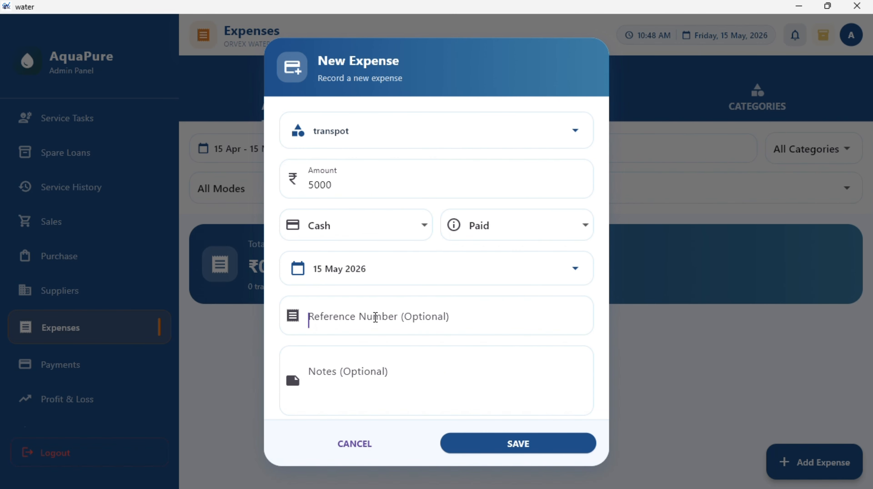
scroll(363, 380, "down", 1)
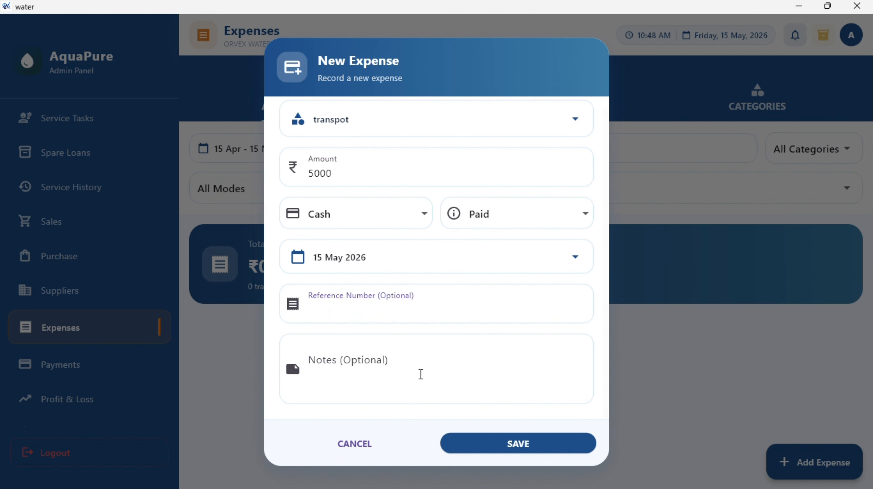
left_click(468, 445)
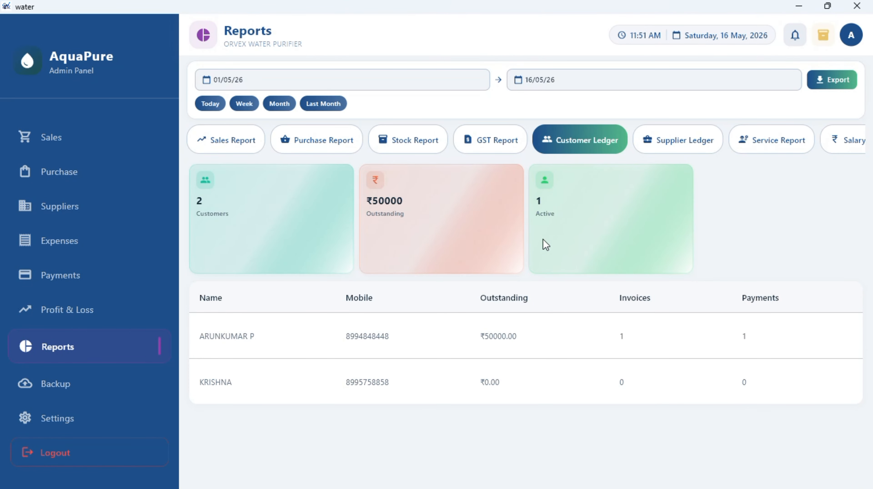
- Check the Supplier Ledger and scroll the Service Report table, ending on the Salary Report (2 employees, ₹3454)
left_click(680, 150)
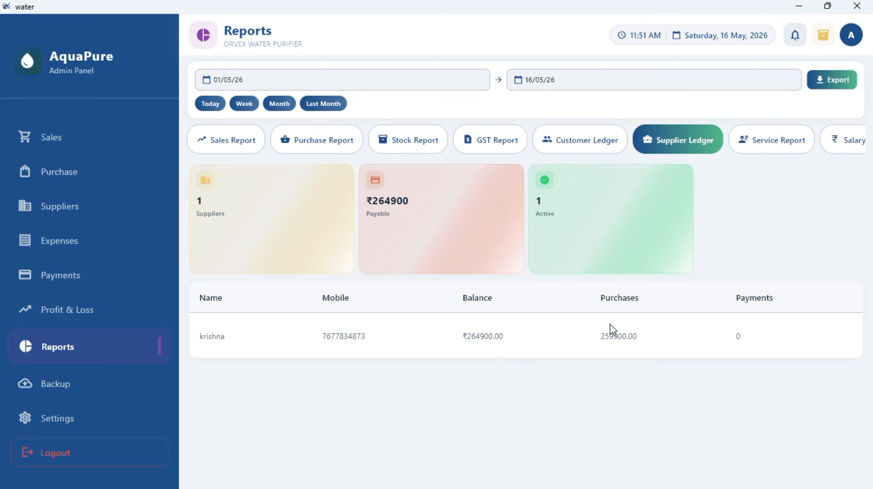
left_click(773, 140)
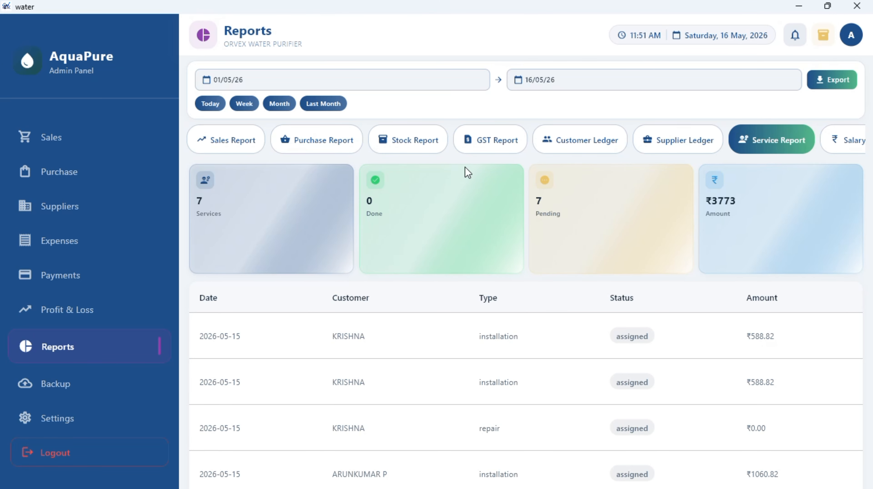
scroll(387, 297, "down", 2)
scroll(401, 288, "down", 2)
scroll(456, 260, "up", 2)
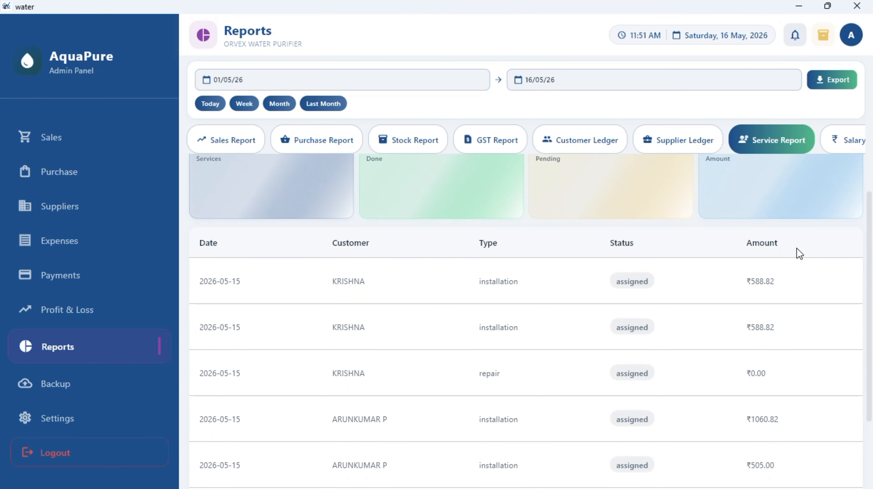
scroll(799, 254, "down", 3)
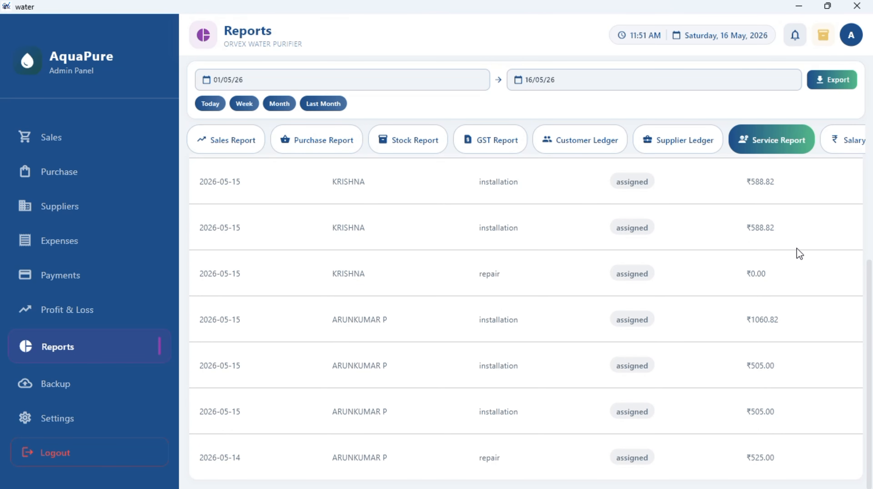
scroll(796, 249, "up", 3)
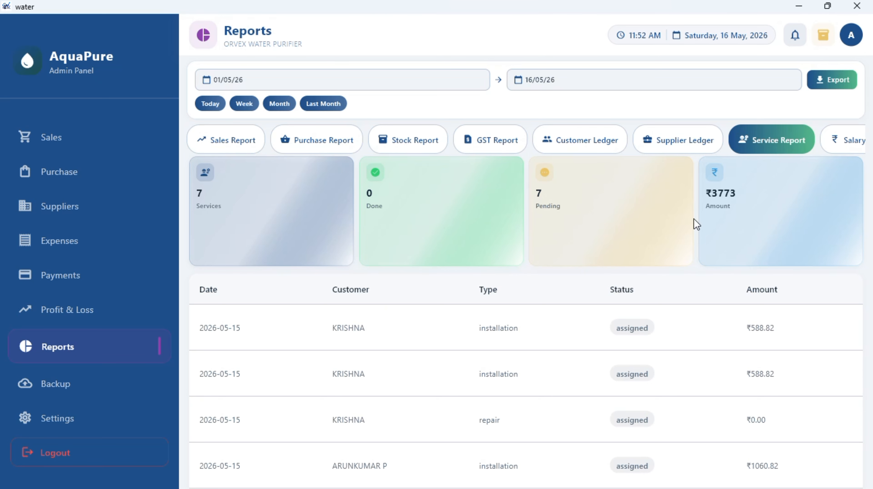
left_click(849, 142)
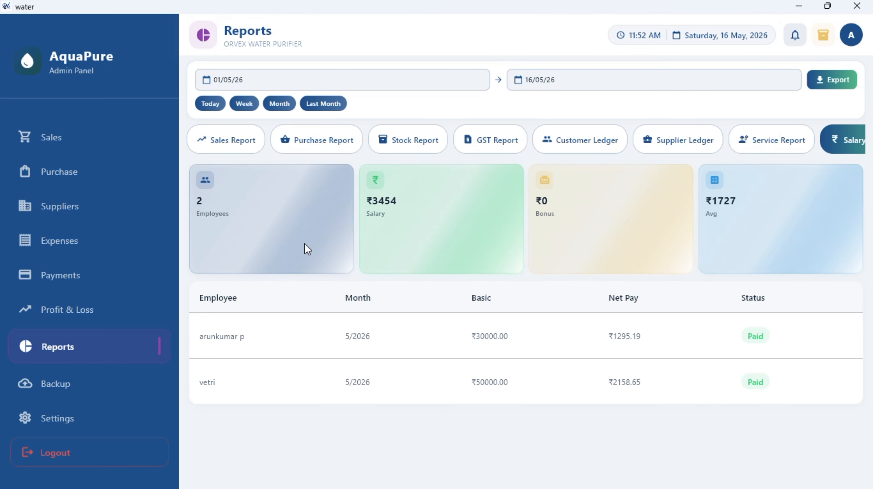
scroll(551, 135, "right", 2)
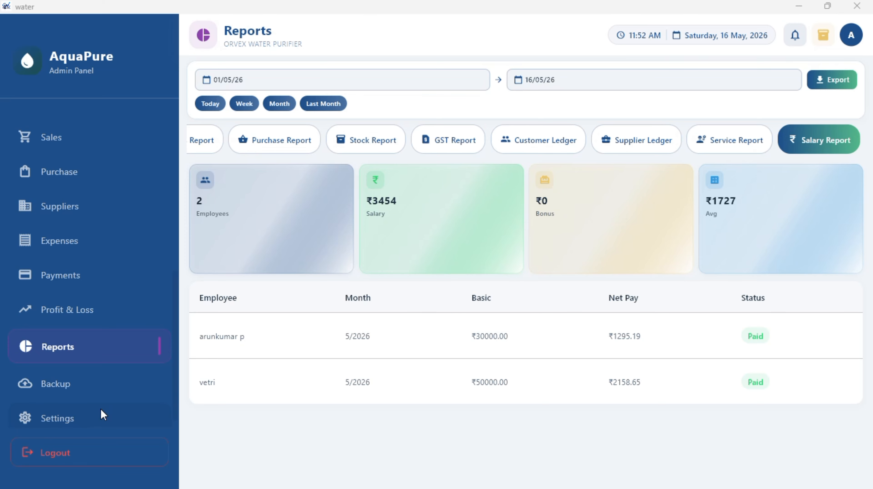
- Export all data from the Backup page to Excel as backup_20260516_115401
left_click(141, 385)
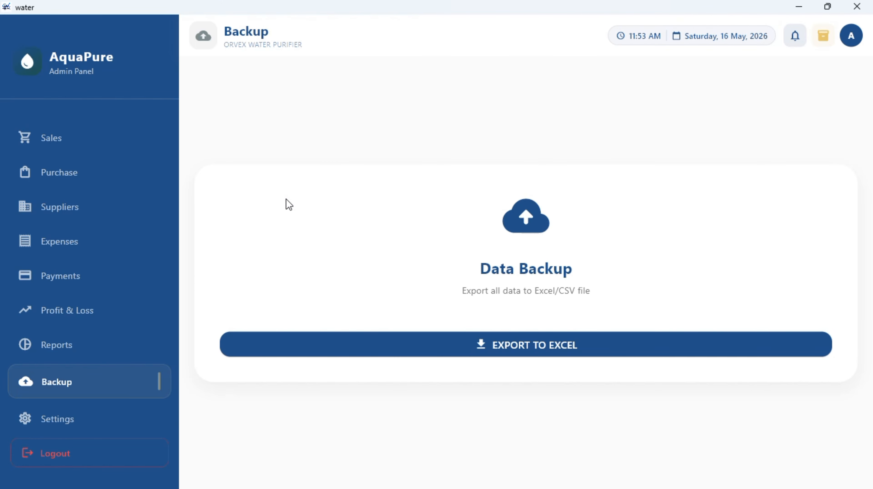
left_click(460, 351)
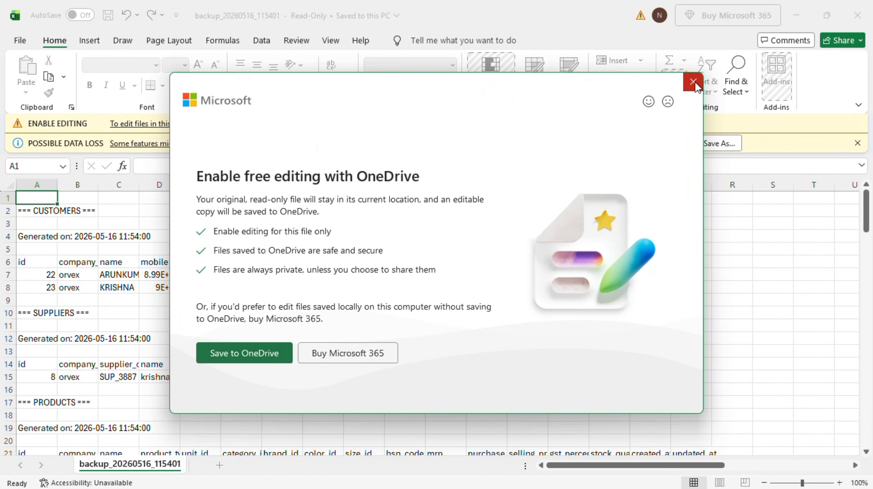
- Dismiss the OneDrive offer, scroll backup_20260516_115401 down to RECORD COUNTS, and close it
left_click(693, 81)
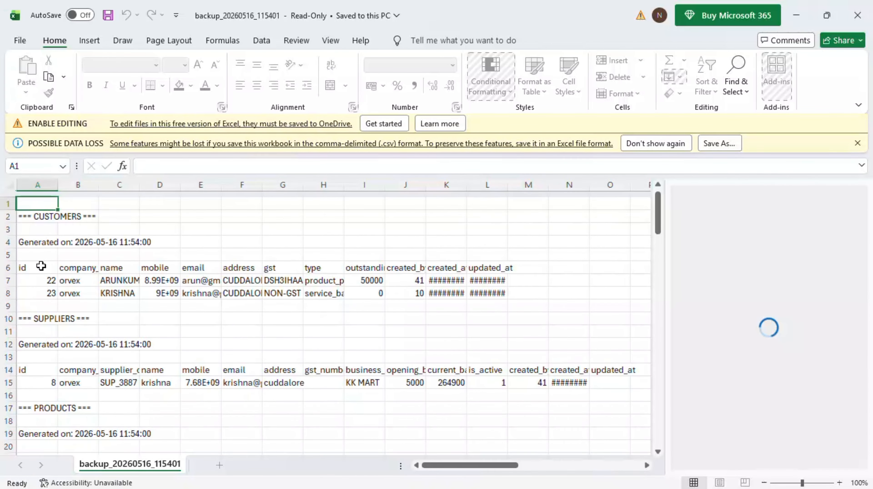
scroll(104, 271, "down", 3)
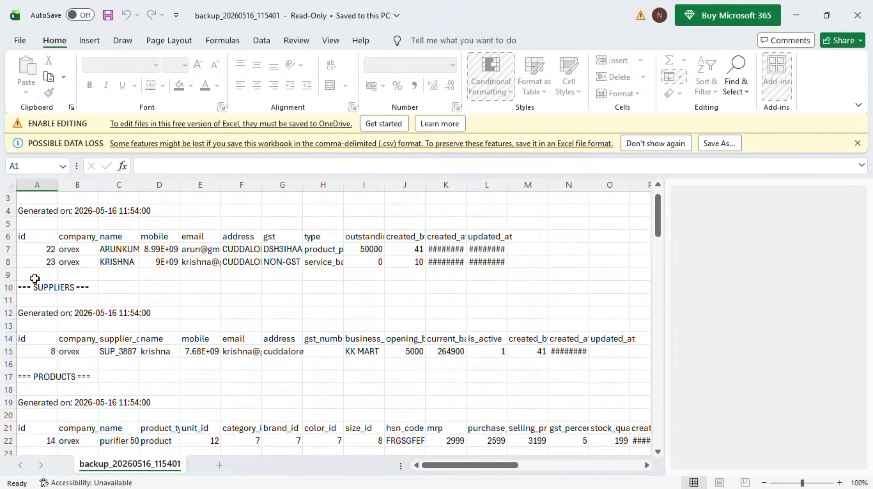
scroll(92, 288, "down", 6)
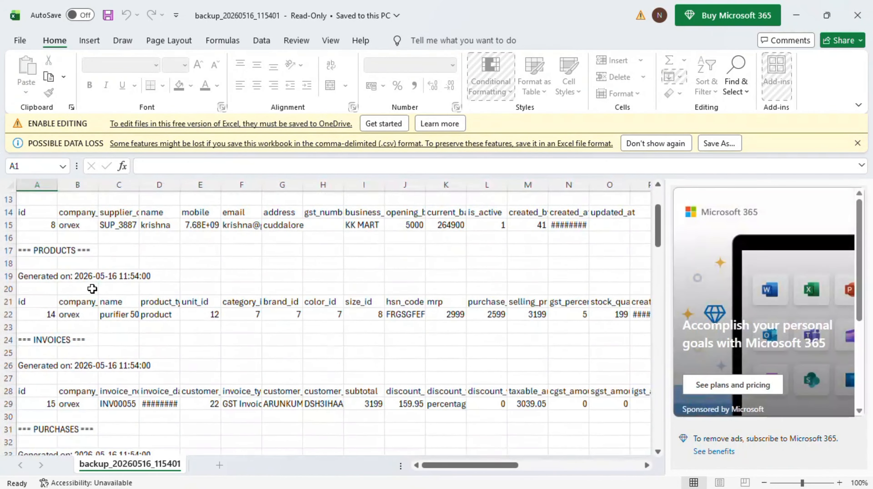
scroll(92, 289, "down", 4)
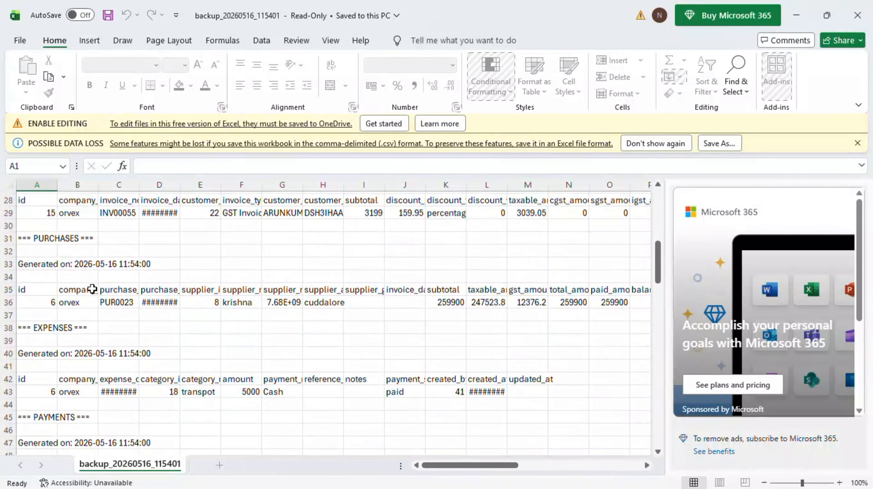
scroll(92, 289, "down", 4)
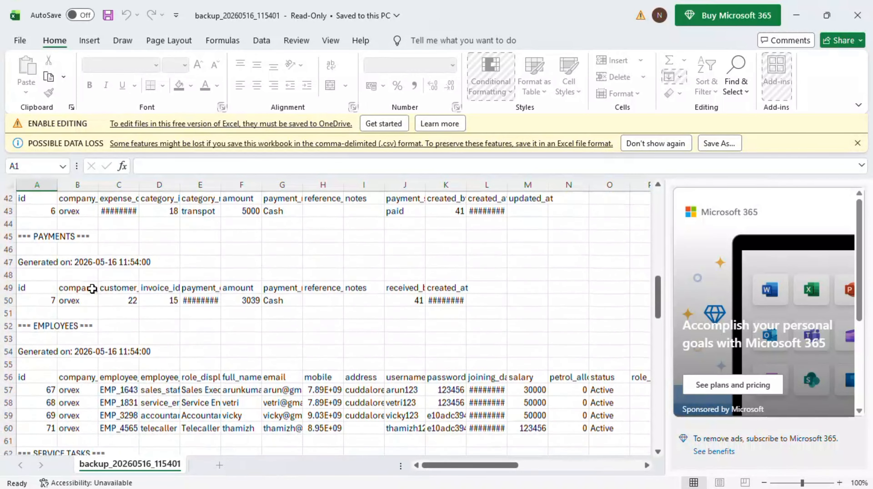
scroll(92, 288, "down", 6)
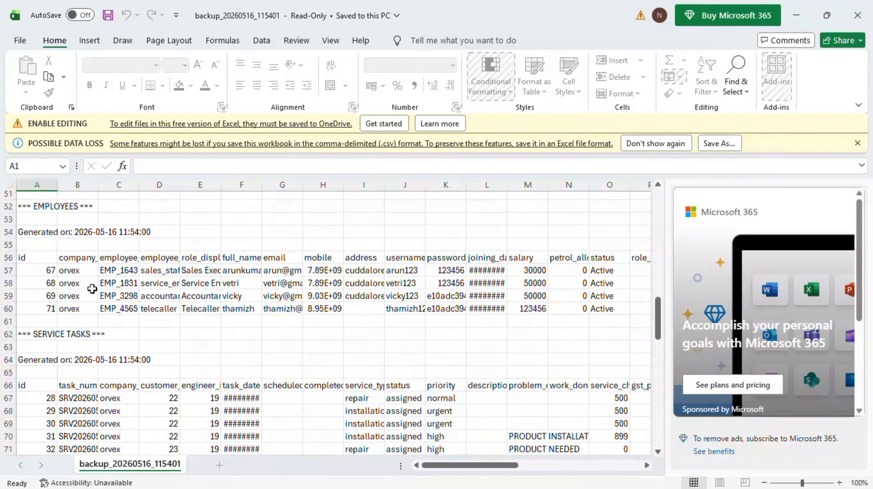
scroll(92, 289, "down", 1)
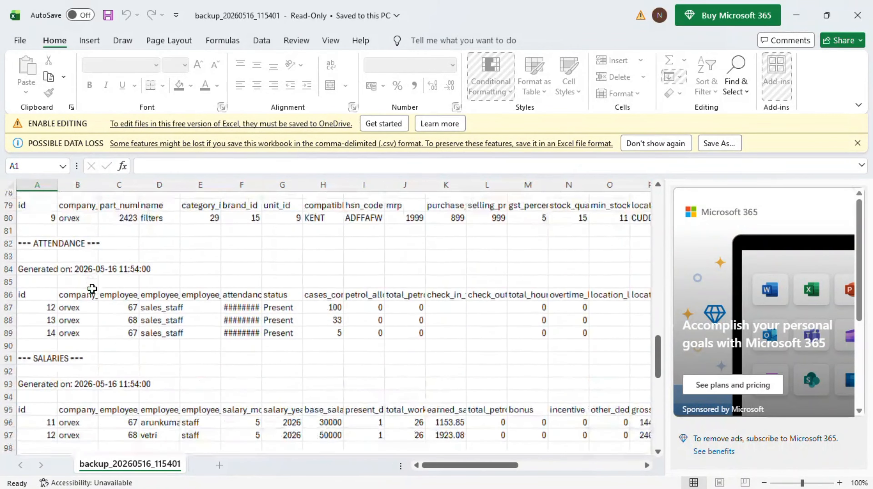
scroll(92, 288, "down", 3)
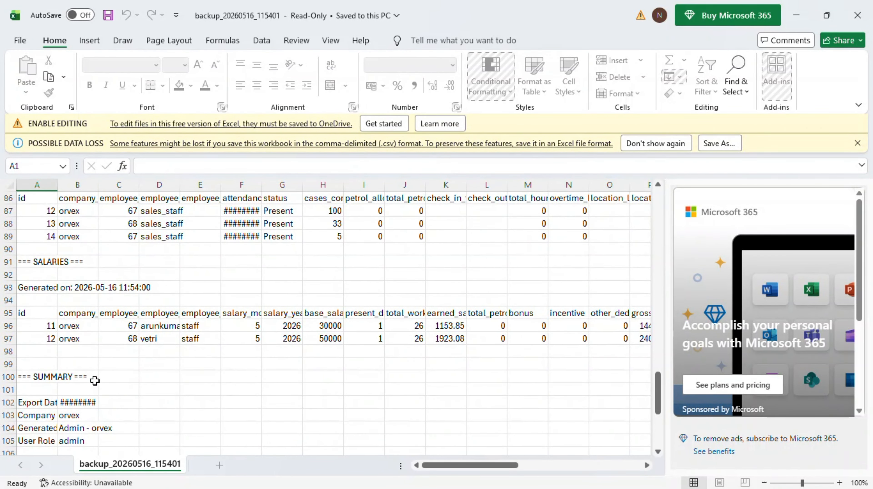
scroll(94, 314, "down", 4)
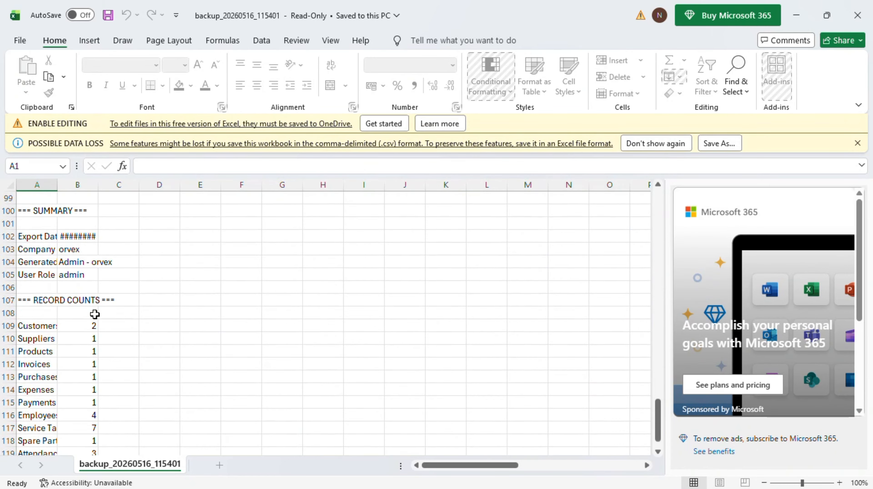
scroll(95, 314, "down", 4)
scroll(94, 314, "up", 2)
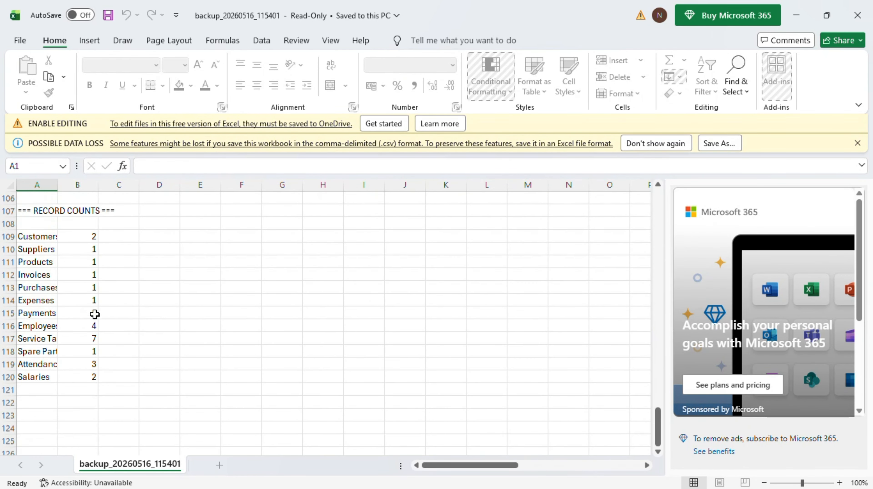
scroll(95, 314, "left", 1)
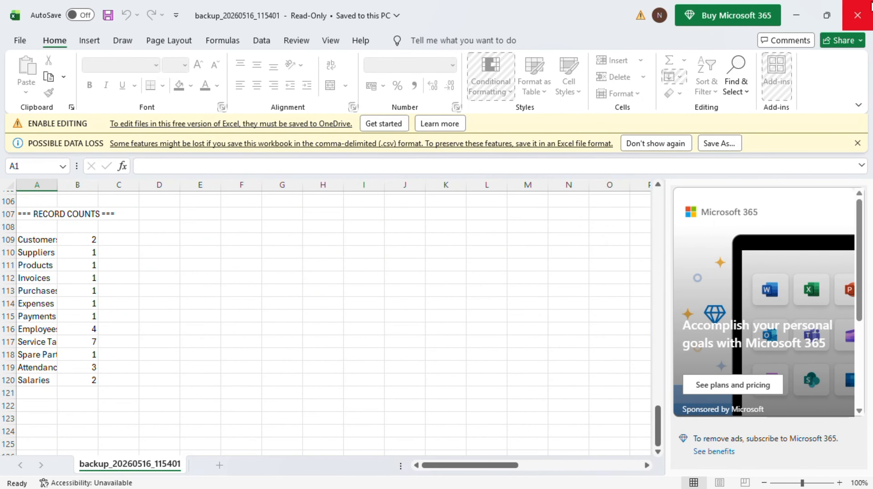
left_click(870, 6)
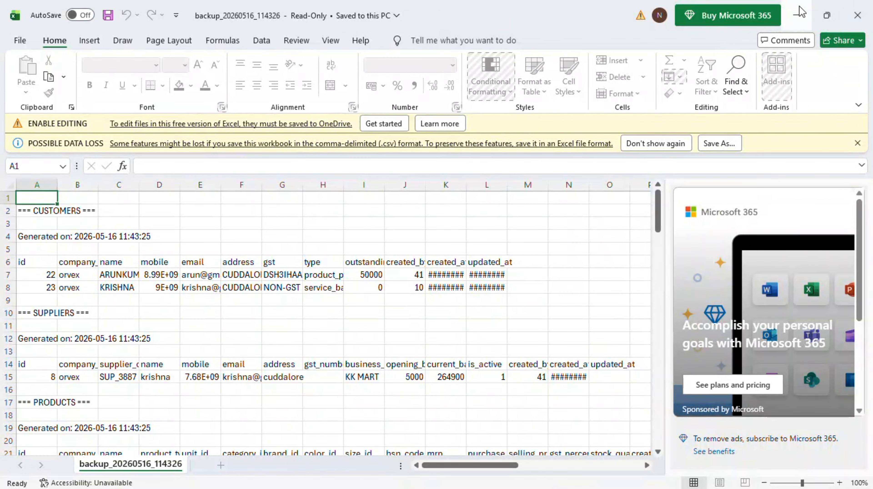
- Close the backup_20260516_114326 workbook and view the Company Information settings for ORMTRIX
left_click(857, 15)
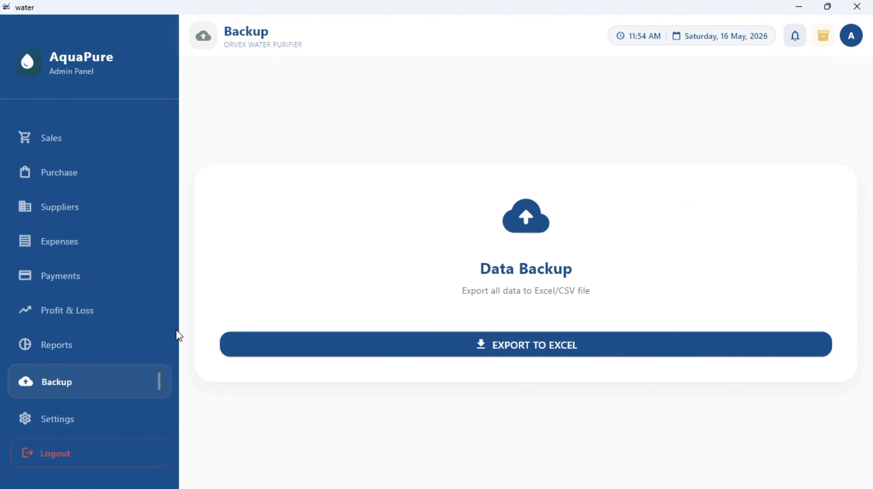
left_click(25, 418)
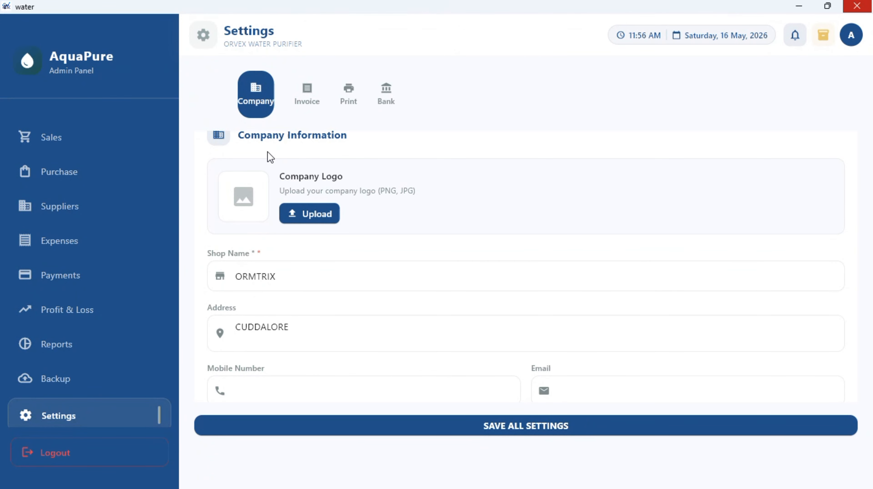
scroll(287, 187, "down", 1)
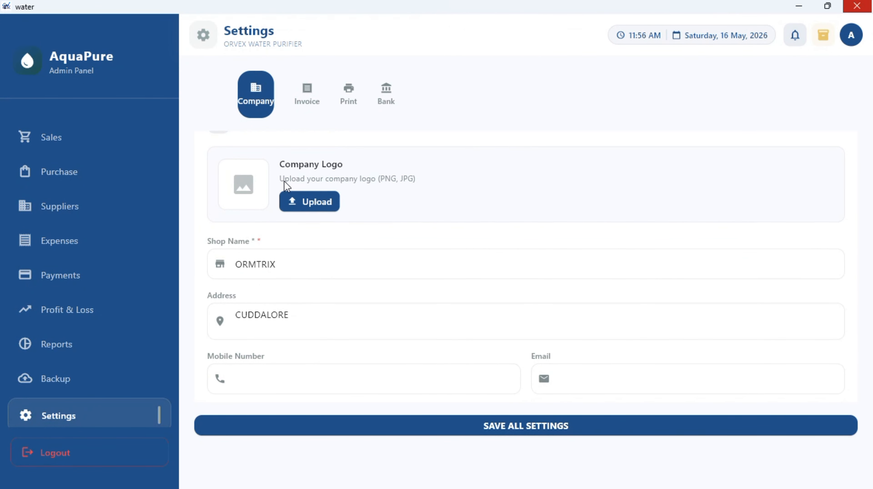
scroll(285, 248, "down", 3)
scroll(285, 250, "up", 4)
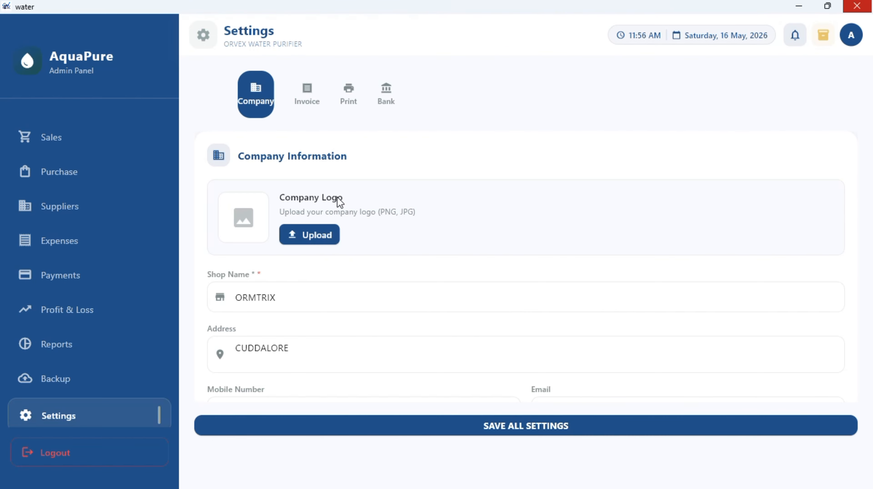
- Upload the 'egg biryani' image from Downloads under Company Logo
left_click(332, 233)
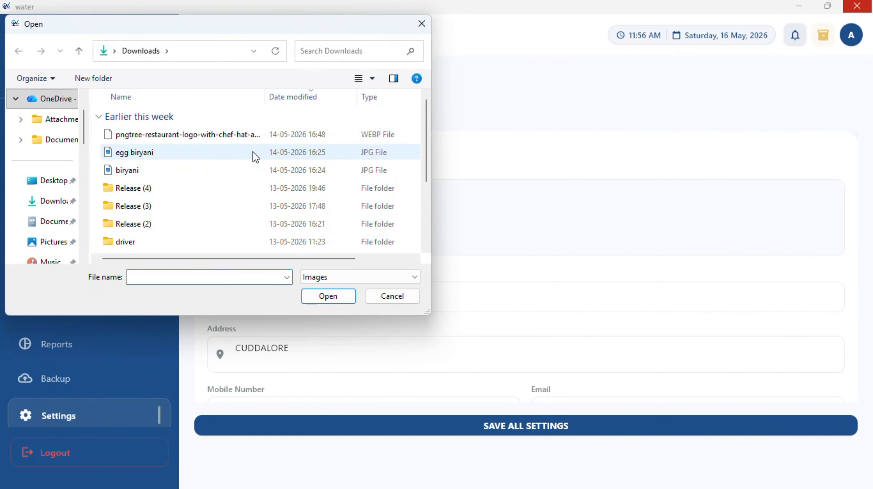
double_click(238, 157)
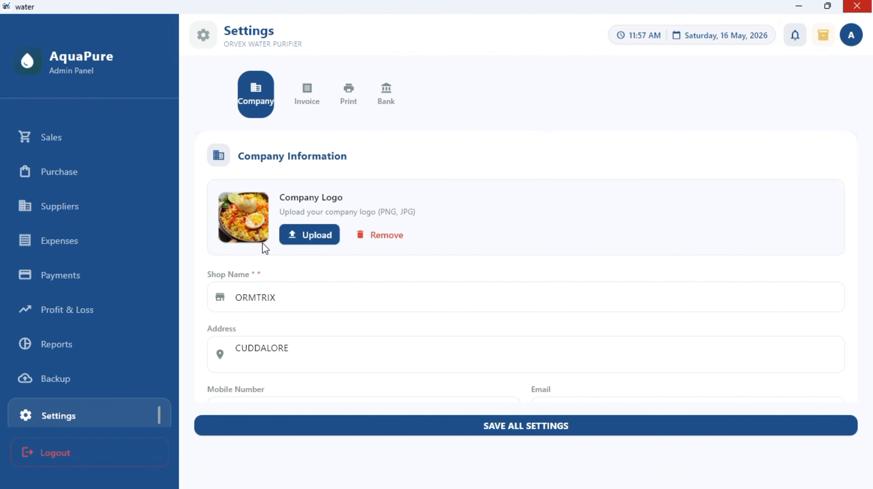
- Look over the shop name ORMTRIX and the Mobile Number, Email and GST Number fields
scroll(264, 264, "down", 3)
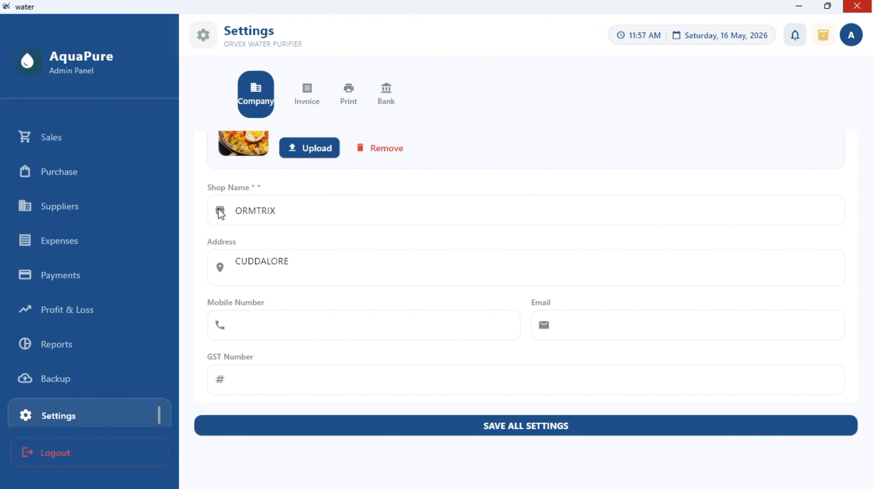
scroll(221, 214, "up", 1)
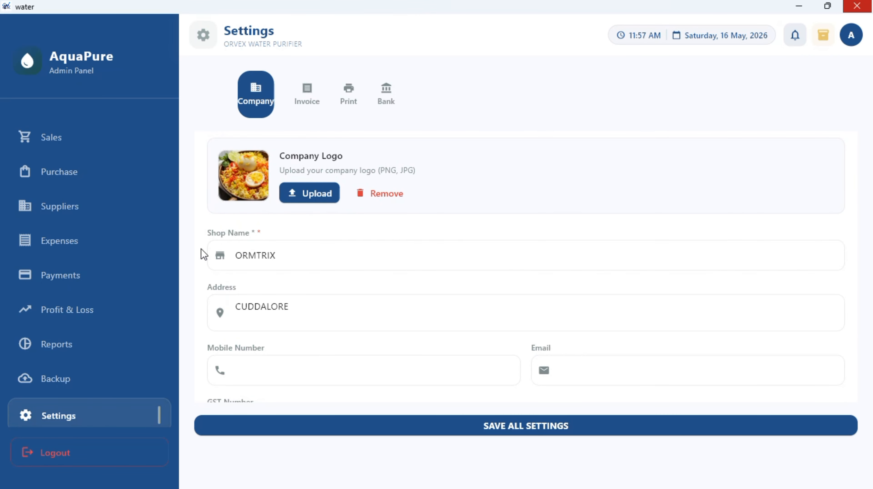
left_click_drag(283, 244, 221, 245)
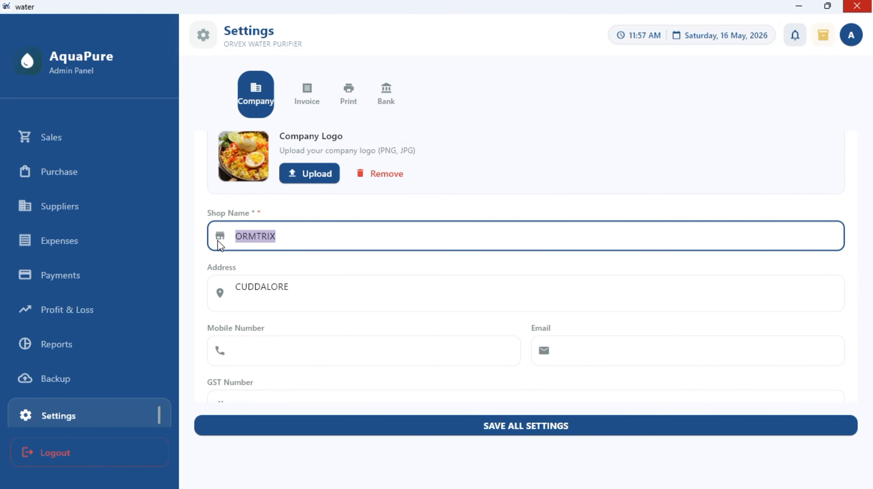
left_click(268, 236)
scroll(289, 263, "down", 1)
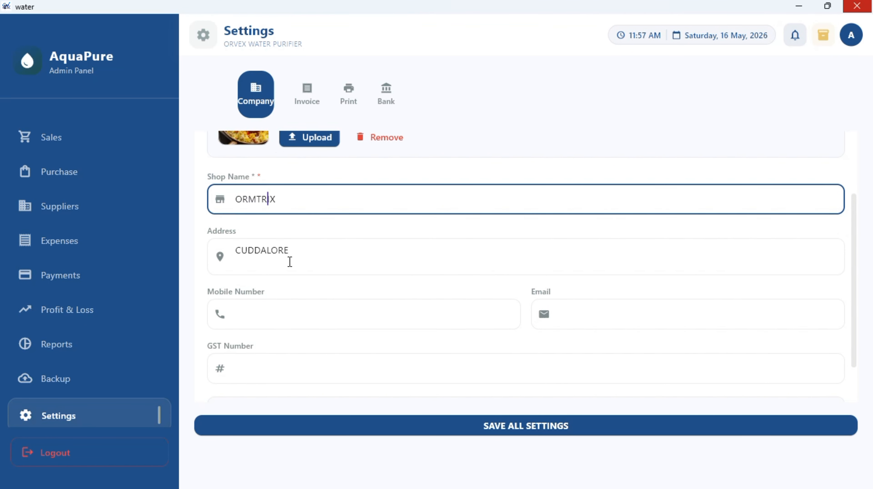
left_click(261, 319)
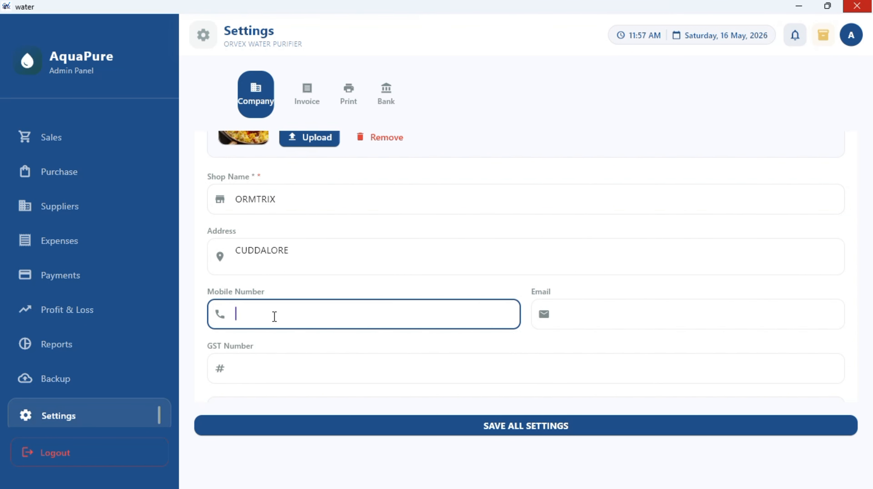
left_click(589, 302)
scroll(588, 302, "down", 2)
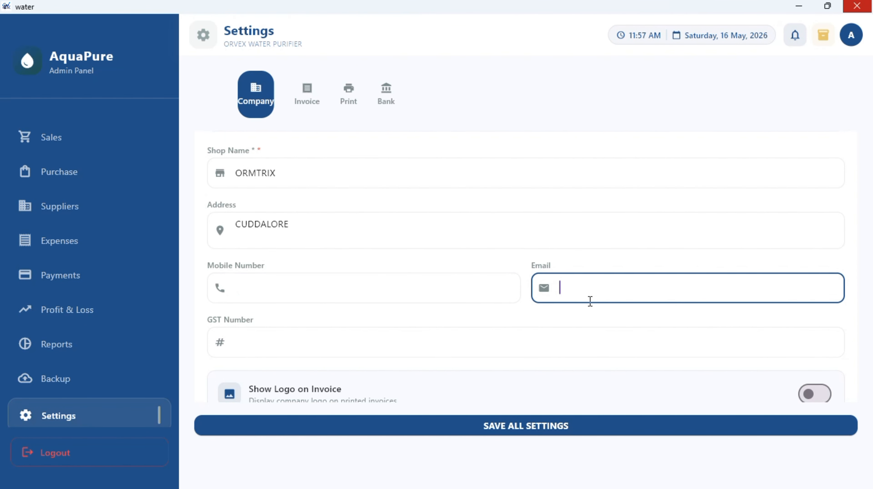
left_click(433, 317)
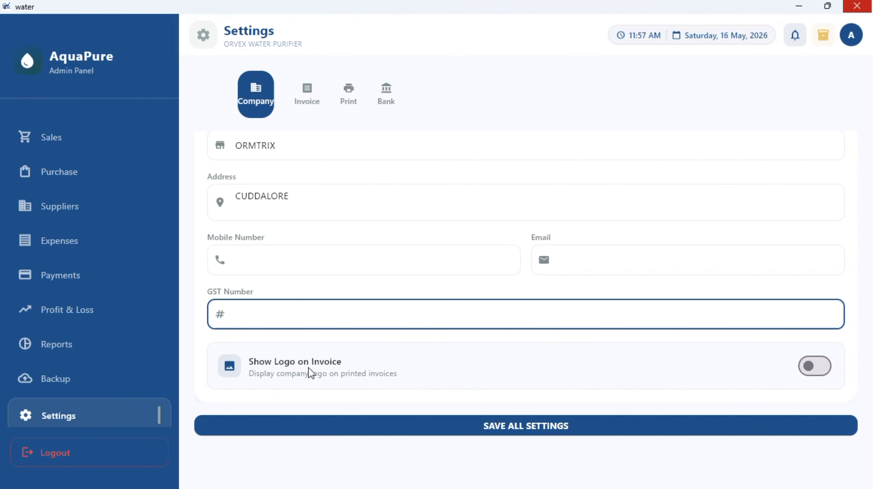
- Toggle Show Logo on Invoice on and off, then view the Invoice tab (prefix INV, start 1)
left_click(809, 377)
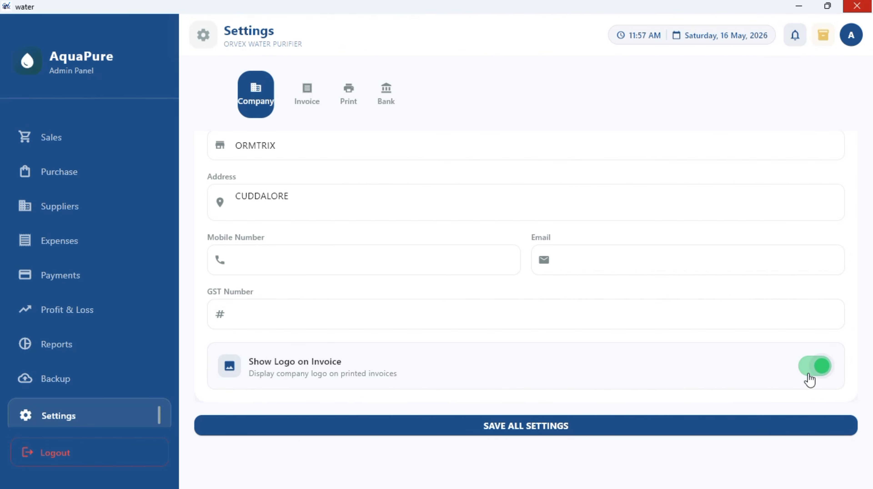
left_click(822, 376)
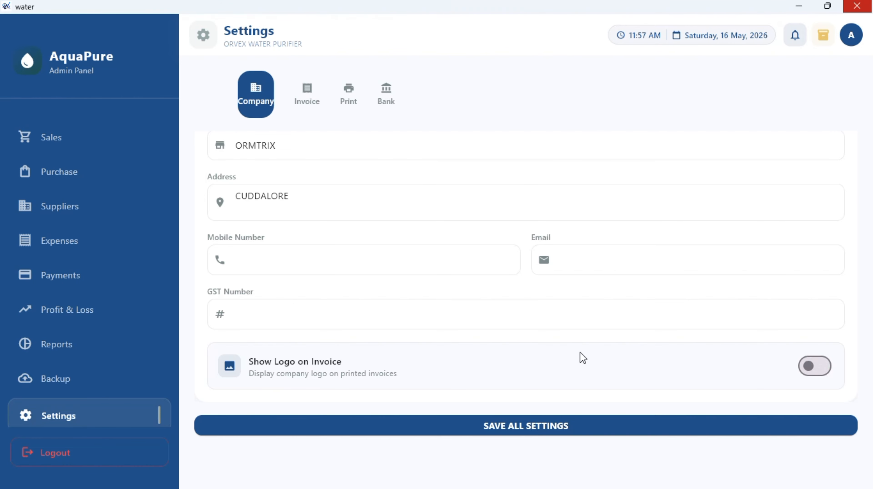
left_click(301, 98)
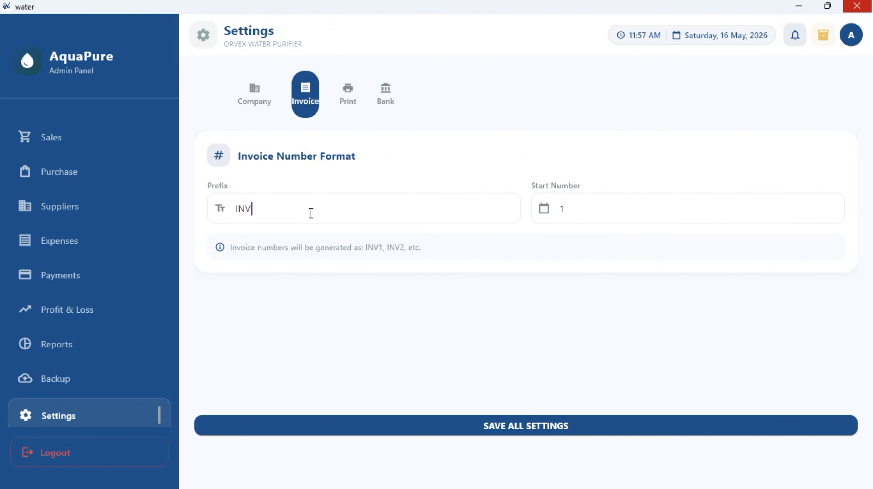
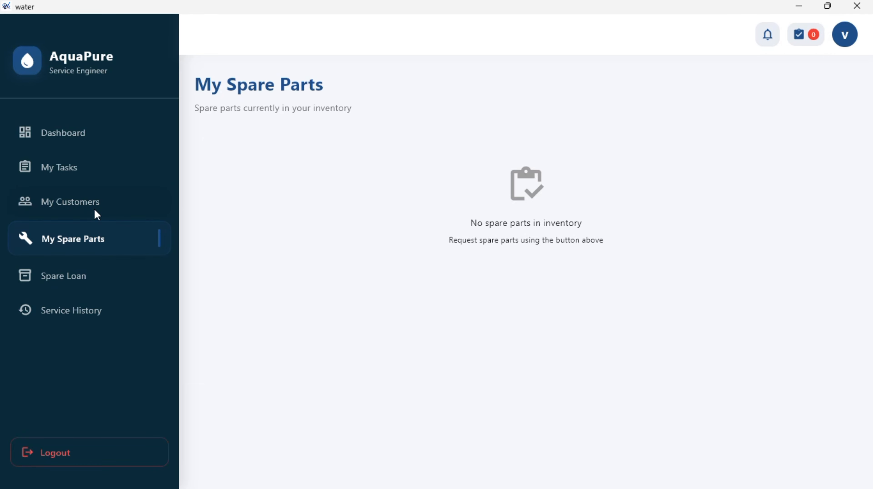
- Go through My Customers to the Spare Loan Requests page, which lists no loans
left_click(95, 214)
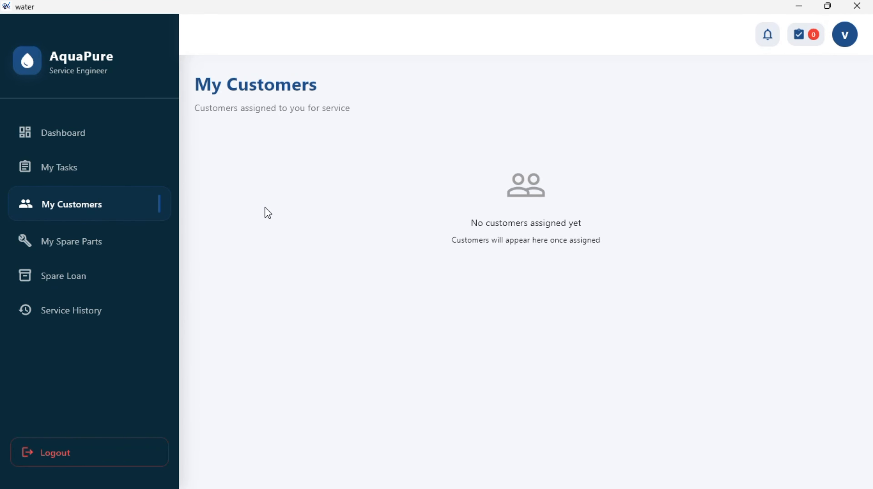
left_click(65, 266)
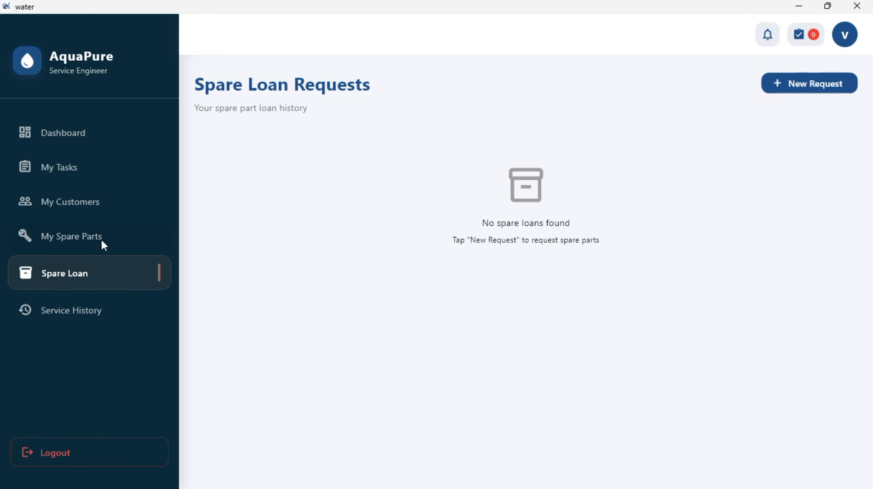
- Start a spare part request, search 'pu', clear it, cancel the request, and ask to log out
left_click(789, 85)
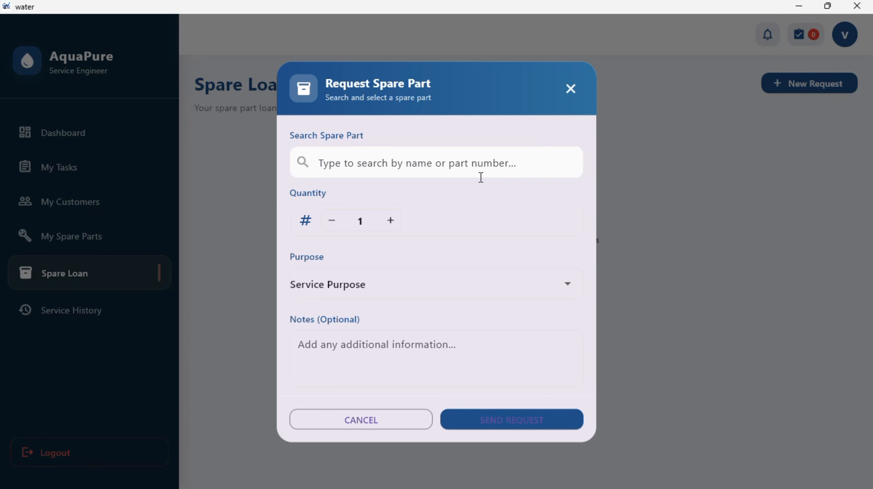
type("pu")
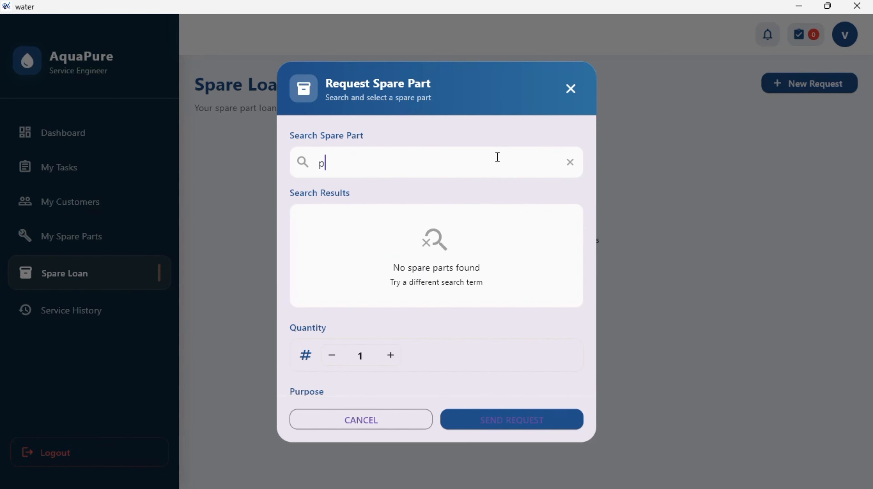
key("BackSpace")
key("BackSpace")
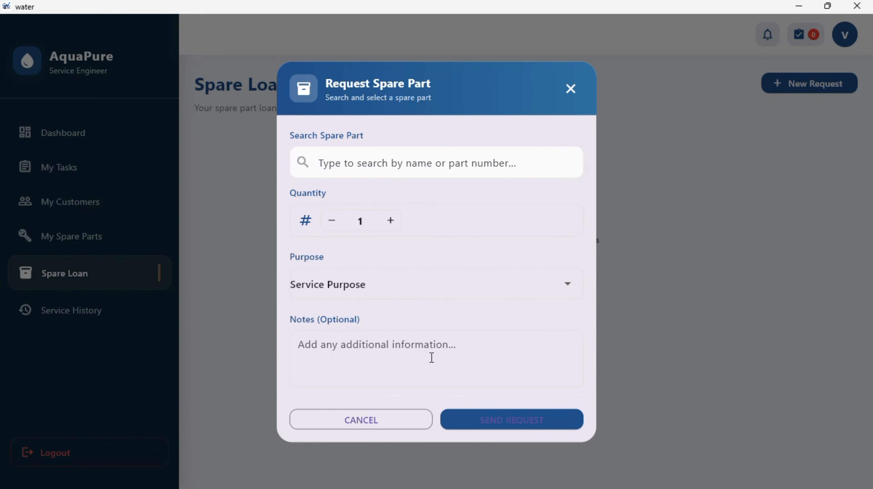
left_click(410, 427)
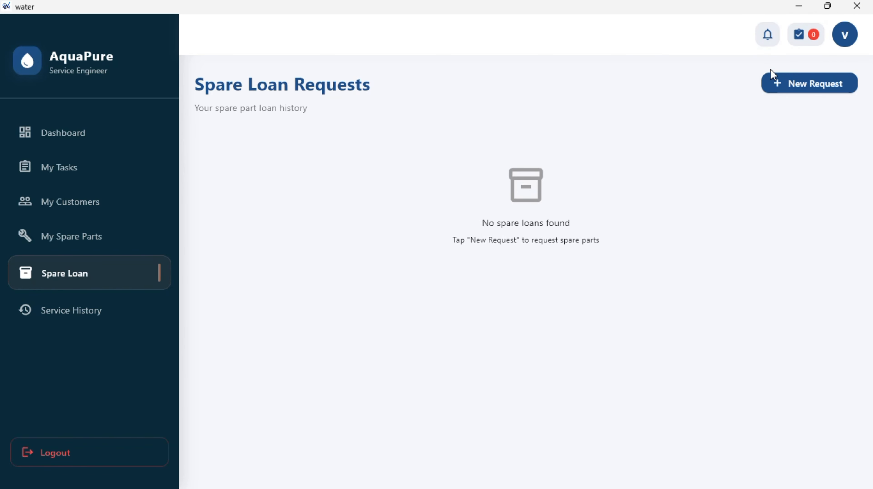
left_click(124, 437)
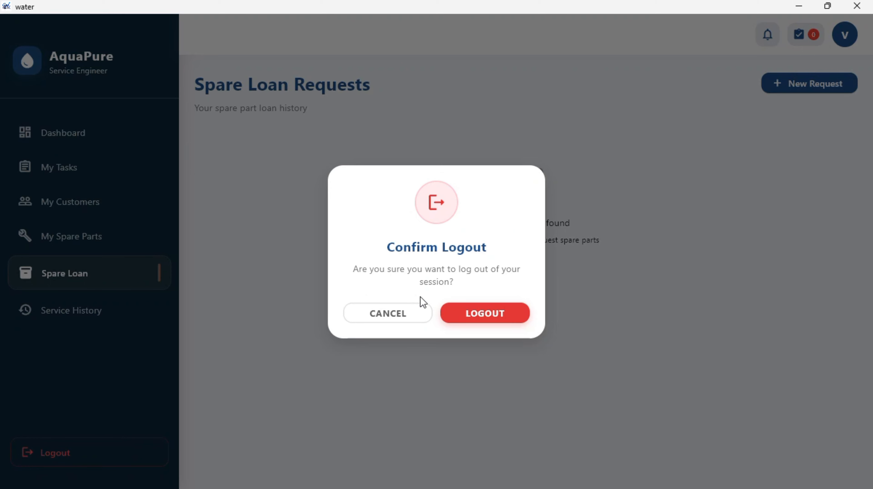
- Confirm logout, choose the TELECALLER role, and log in with the telecaller's username and password
left_click(485, 315)
left_click(457, 260)
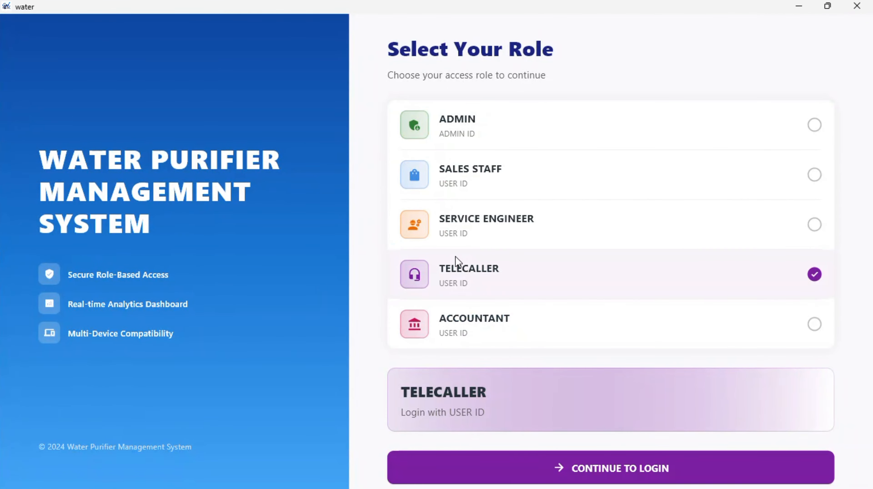
left_click(579, 466)
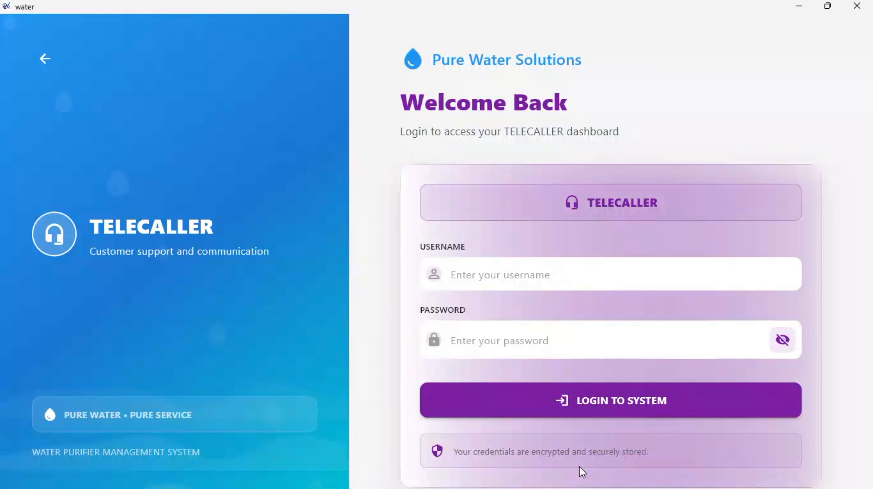
left_click(373, 16)
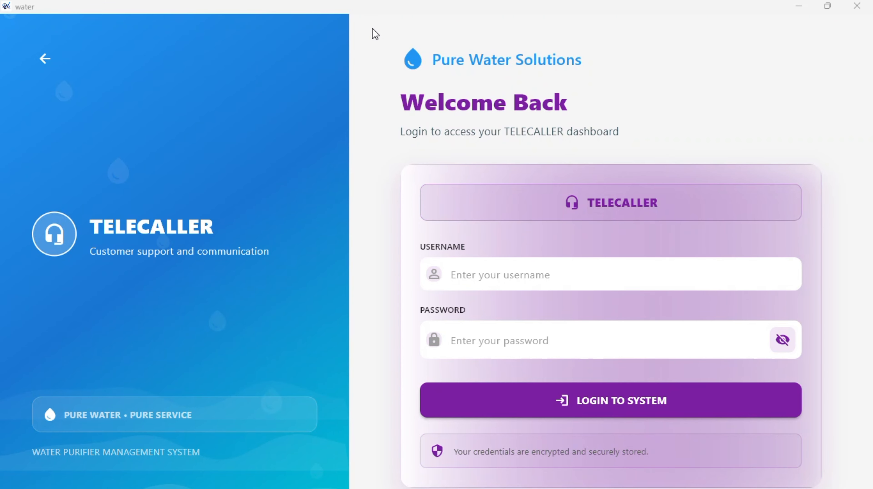
left_click(523, 284)
type("tha")
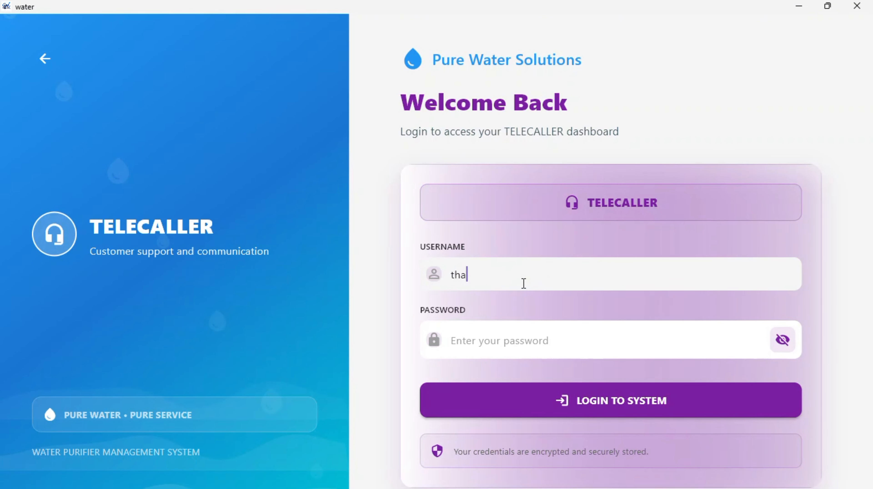
type("mizh******")
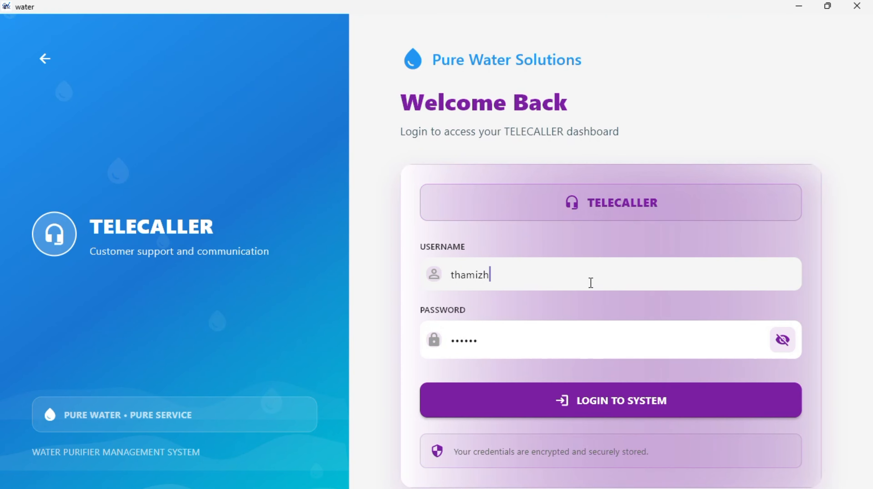
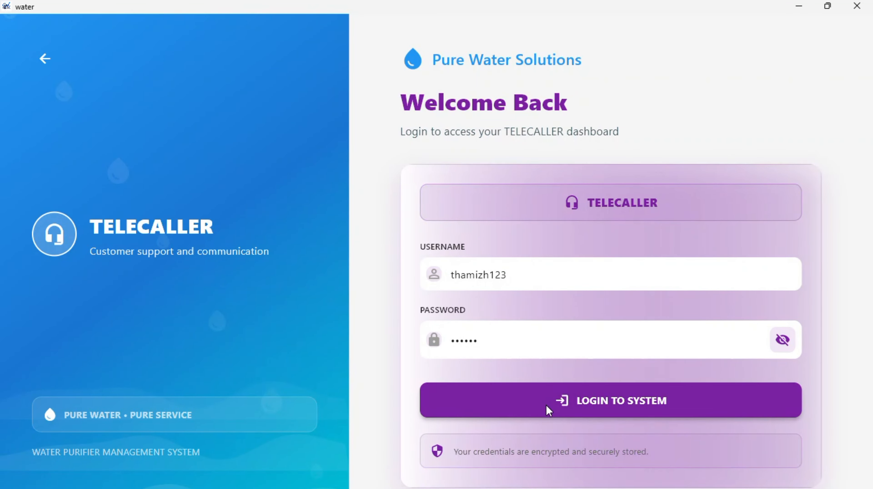
left_click(548, 408)
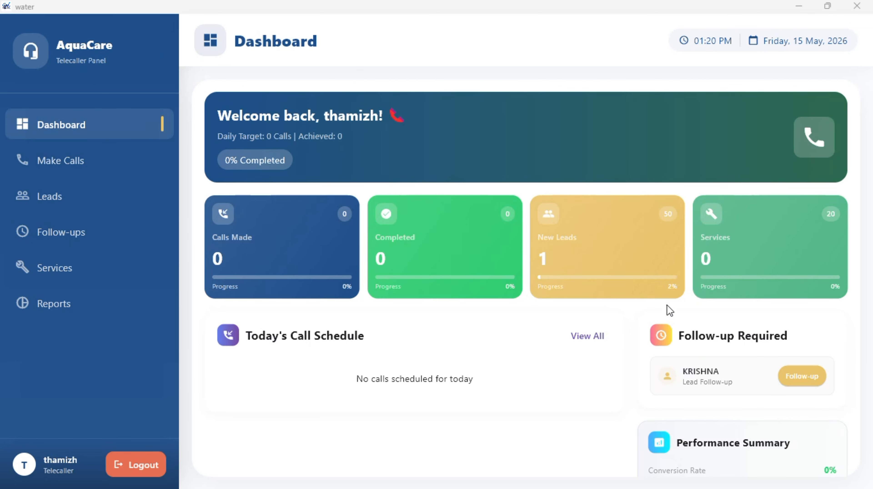
- Review the empty Make Calls Pending, Completed and All lists, then go to Leads
scroll(666, 313, "down", 3)
scroll(666, 313, "up", 3)
left_click(73, 163)
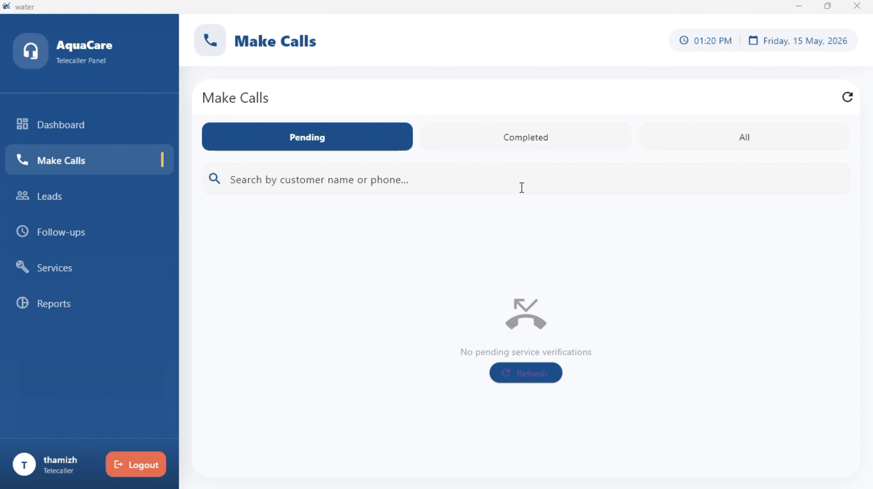
left_click(501, 142)
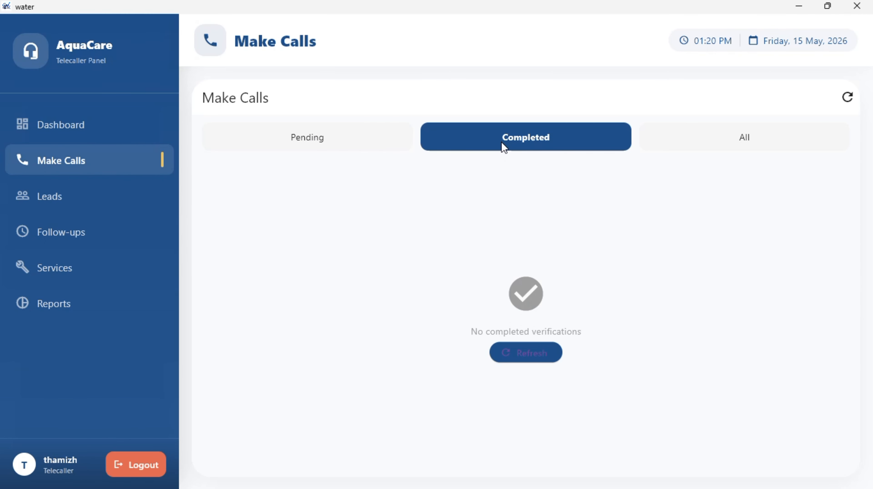
left_click(731, 141)
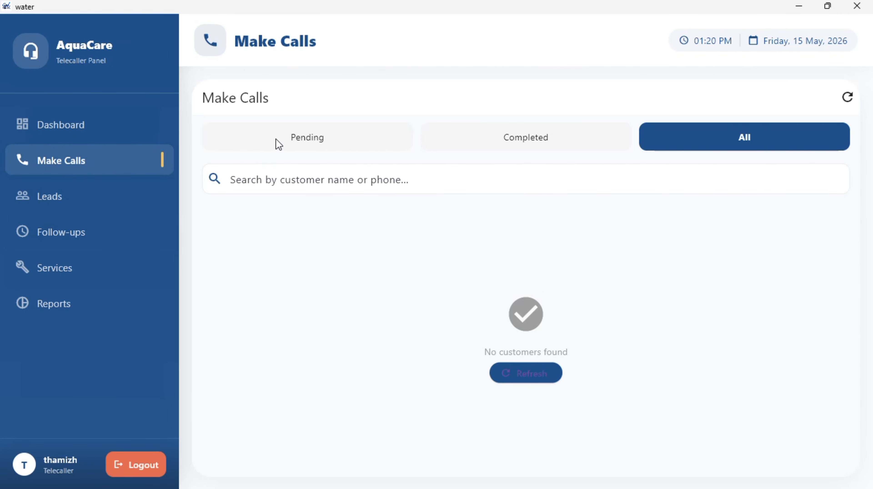
left_click(142, 196)
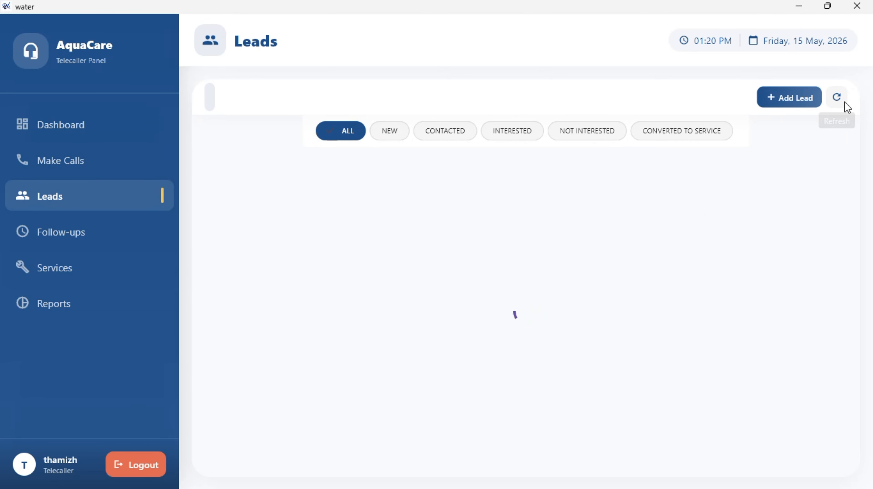
- Begin a new lead, toggle it interested and back, then cancel it
left_click(789, 97)
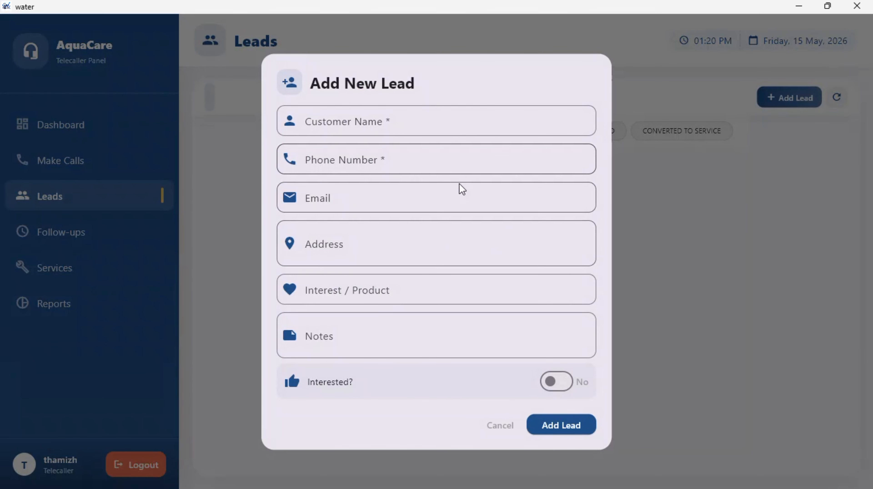
left_click(362, 121)
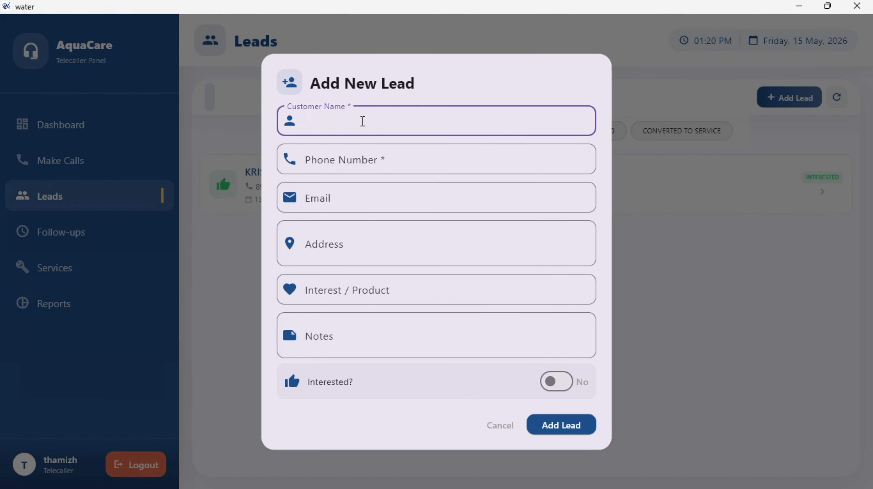
left_click(562, 385)
left_click(553, 385)
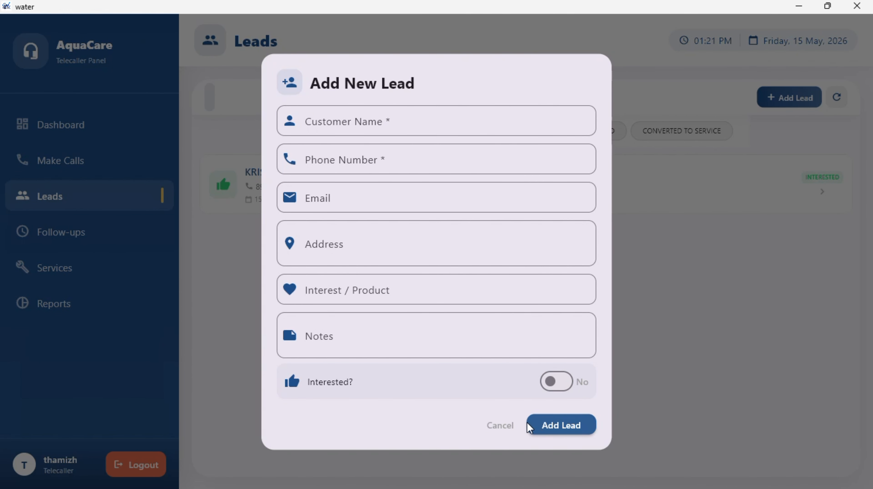
left_click(504, 426)
- In the existing lead's details, change the status to INTERESTED
left_click(408, 203)
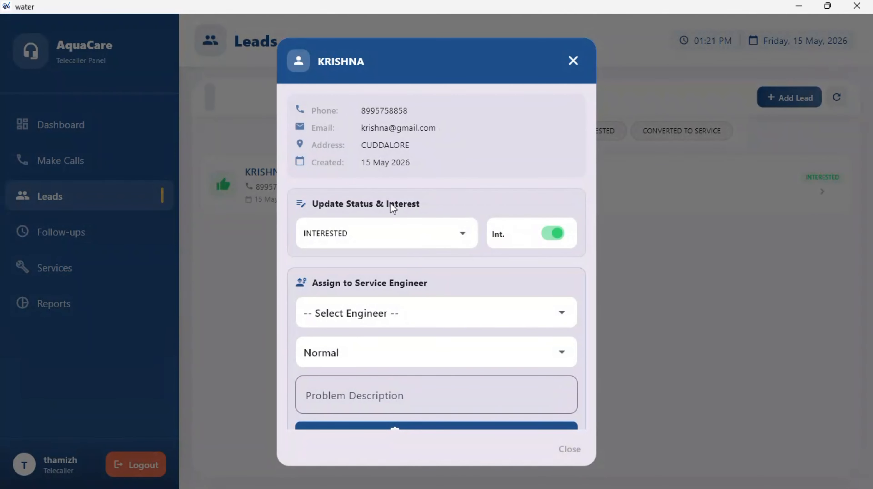
left_click(397, 226)
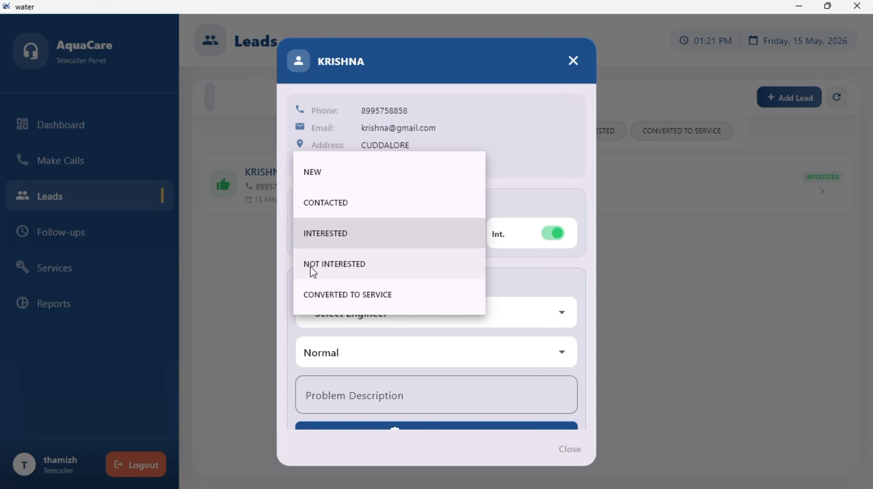
left_click(381, 313)
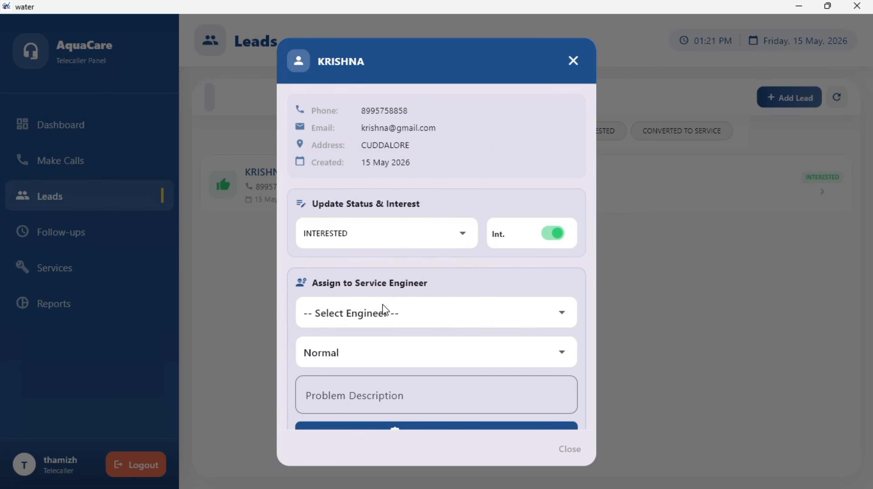
left_click(380, 238)
left_click(328, 301)
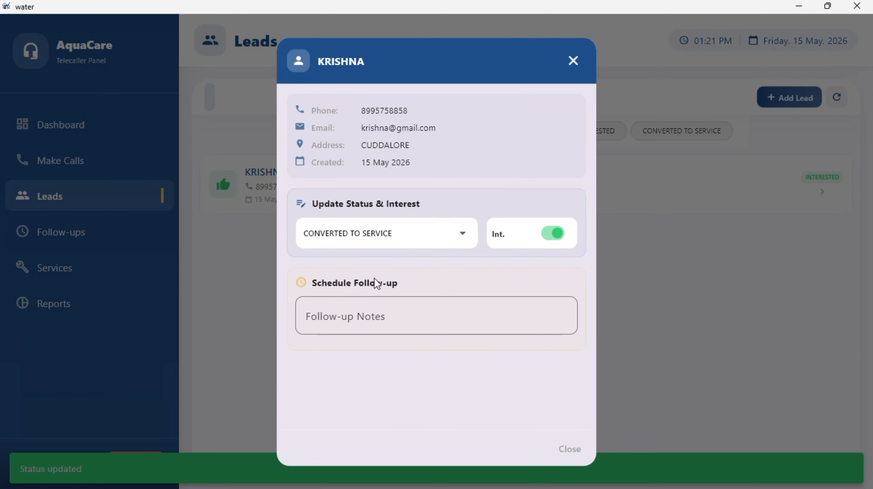
left_click(416, 235)
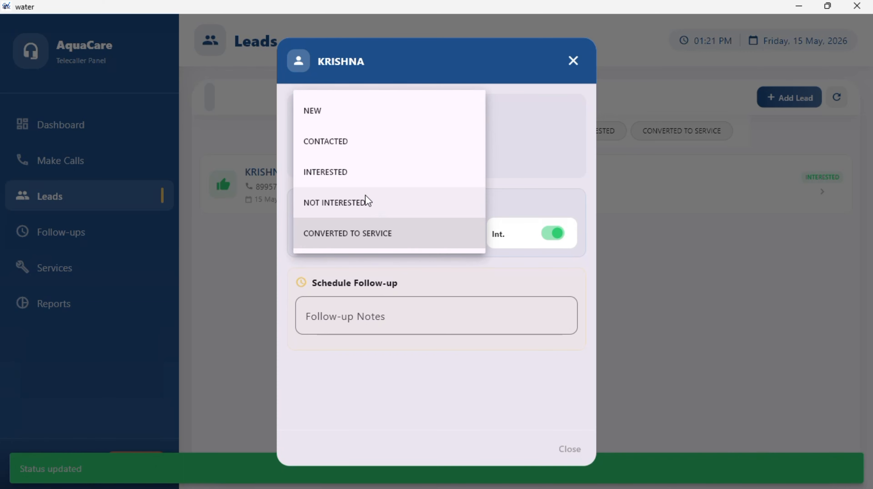
left_click(364, 175)
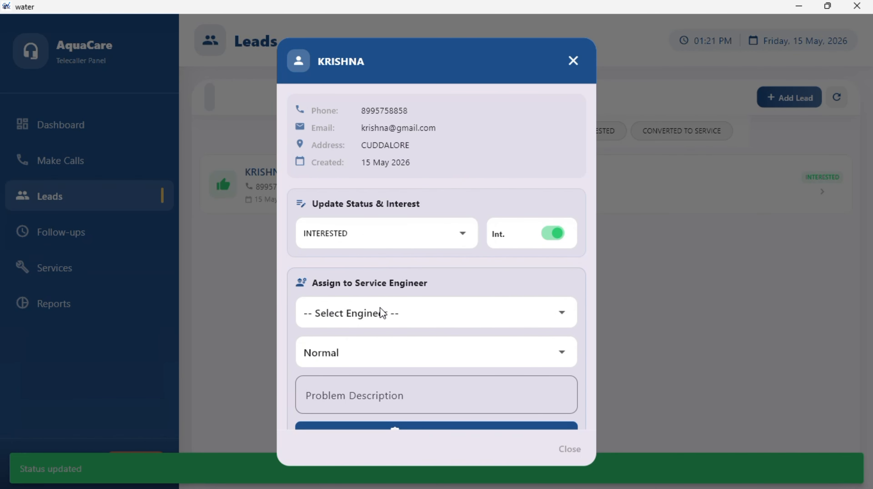
- Assign the engineer, set priority High, describe 'PRODUCT NEEDED' and create the service task
left_click(374, 324)
left_click(358, 347)
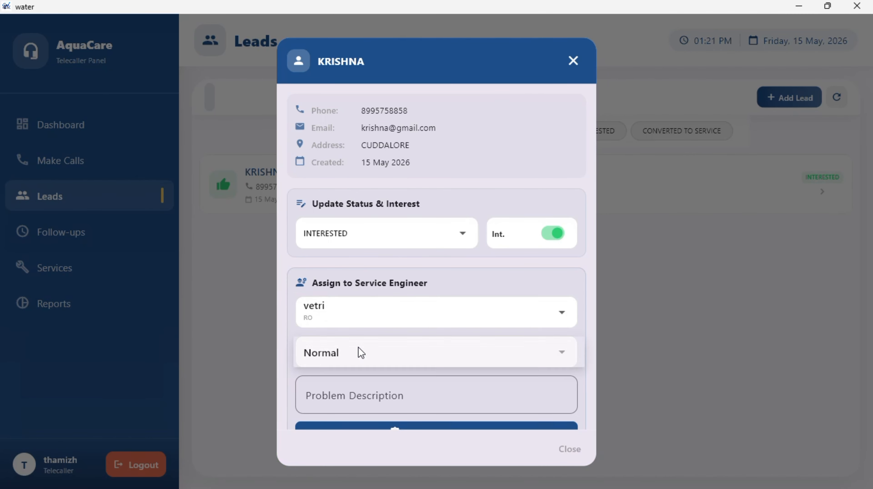
left_click(358, 347)
left_click(344, 382)
scroll(344, 355, "down", 3)
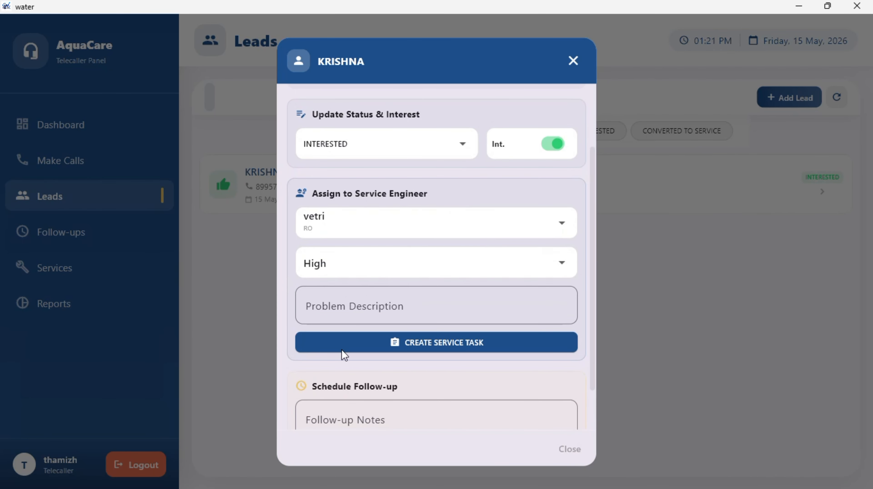
left_click(358, 318)
type("P")
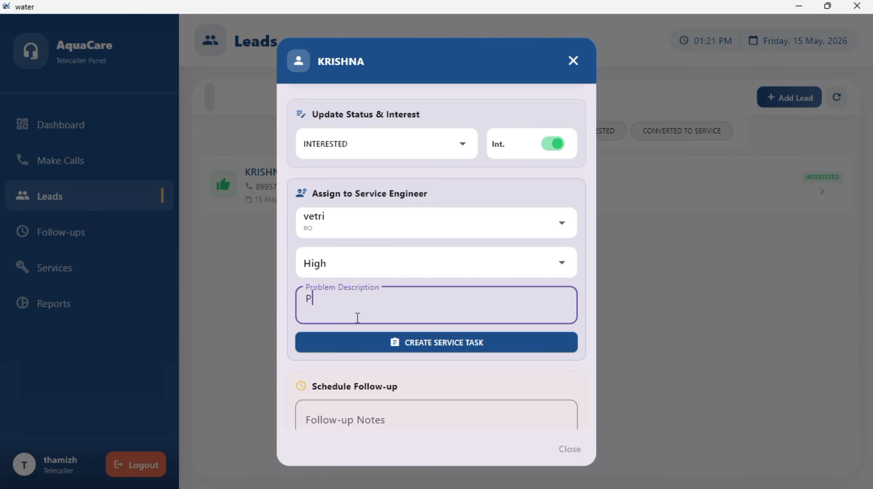
type("RODUCTE")
key("BackSpace")
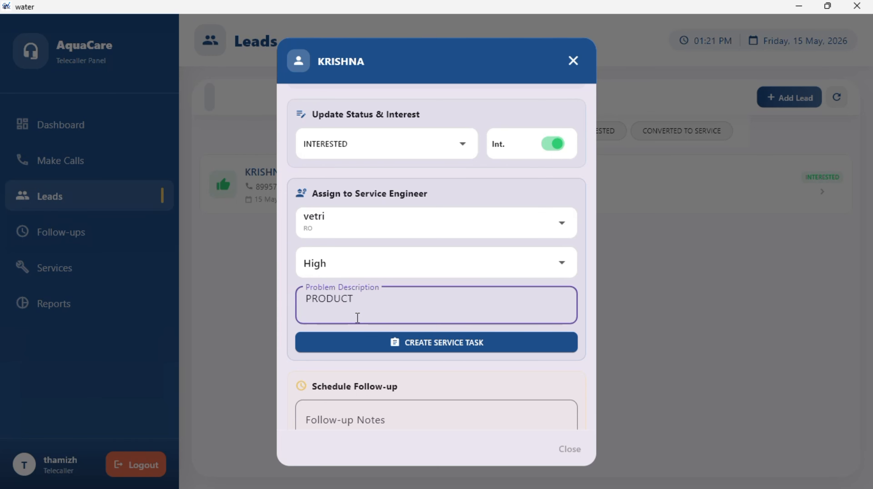
type("NEEDED")
left_click(358, 349)
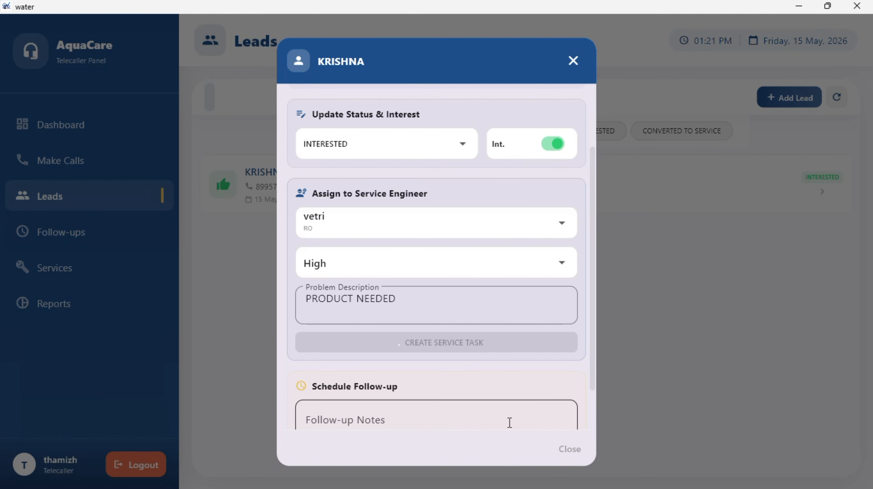
scroll(479, 406, "down", 2)
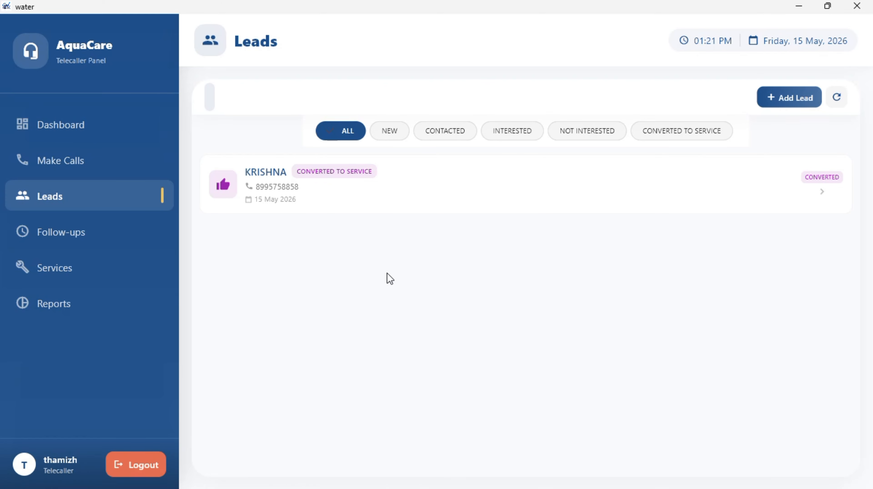
- Check the Follow-ups Completed and Cancelled tabs, none found, then go to Services
left_click(90, 235)
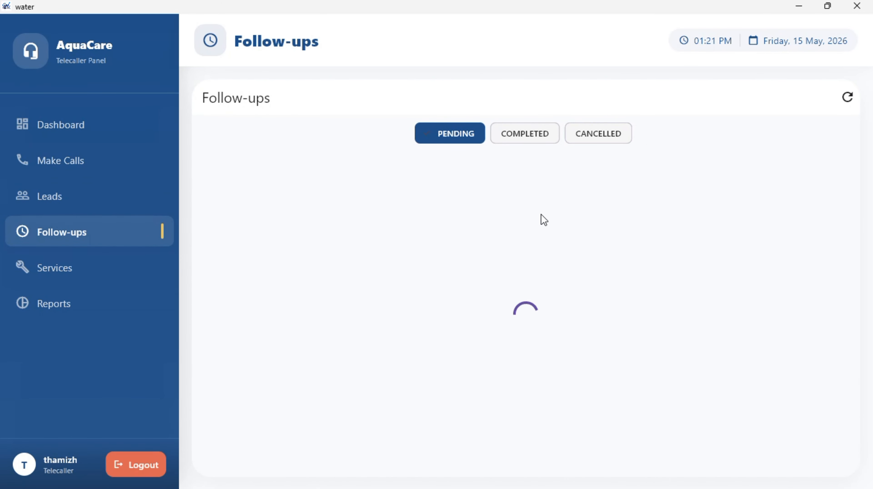
left_click(536, 134)
left_click(596, 136)
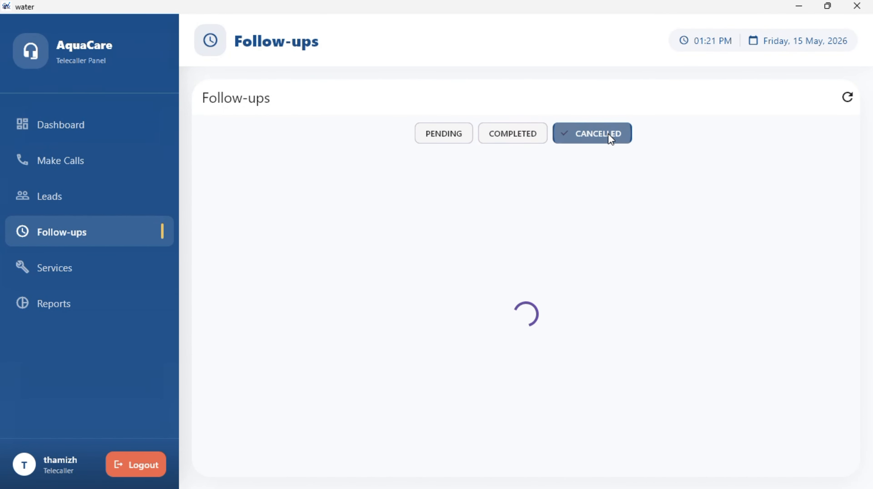
left_click(495, 140)
left_click(82, 271)
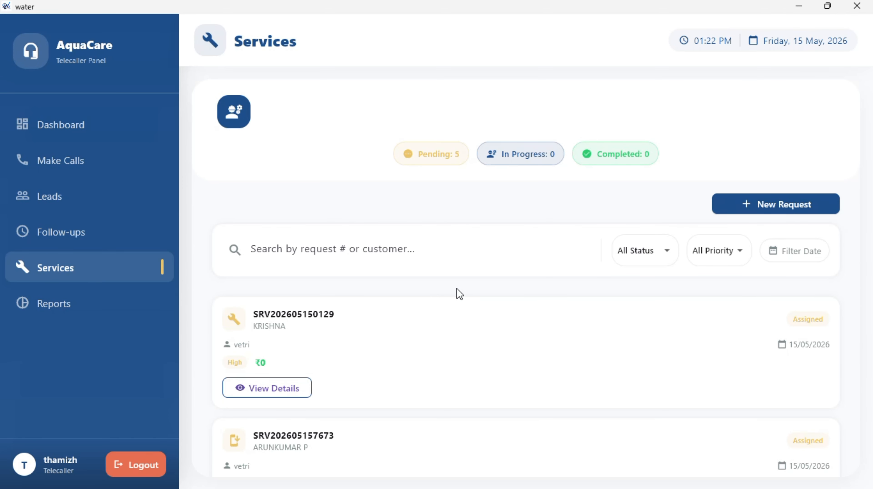
- Start a new service request for the first customer with the engineer, Installation type, High priority
scroll(457, 289, "down", 2)
left_click(784, 155)
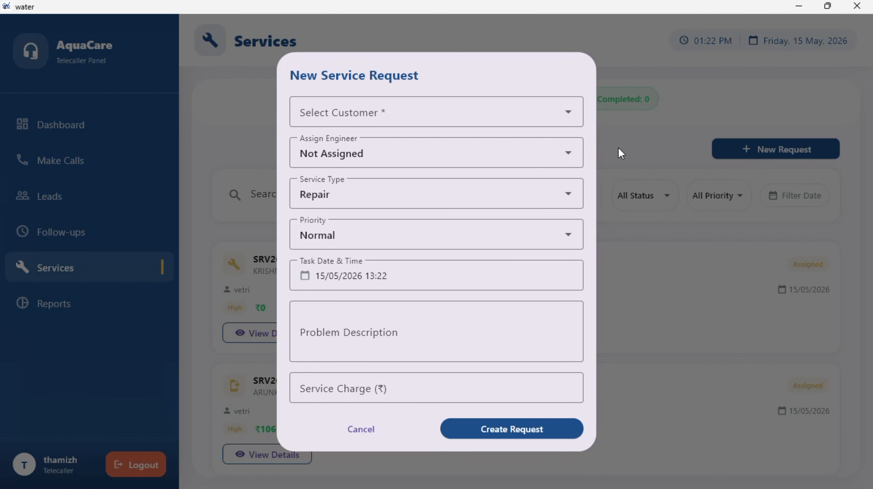
left_click(566, 120)
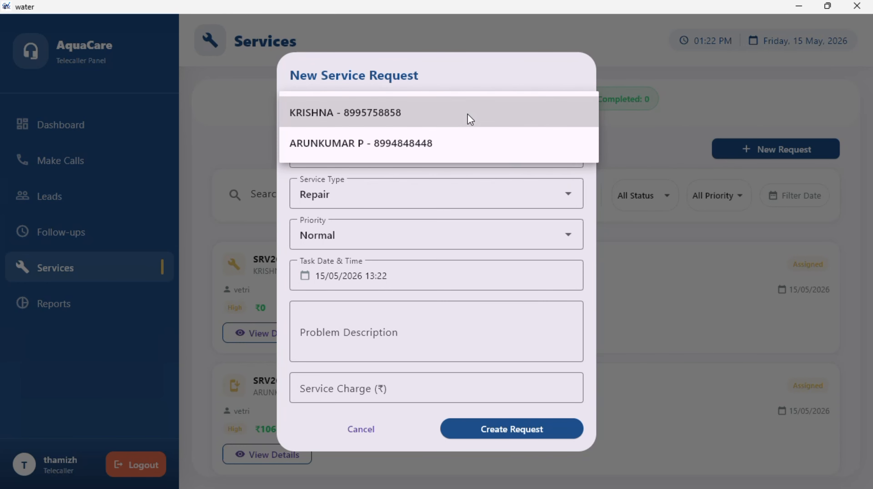
left_click(562, 180)
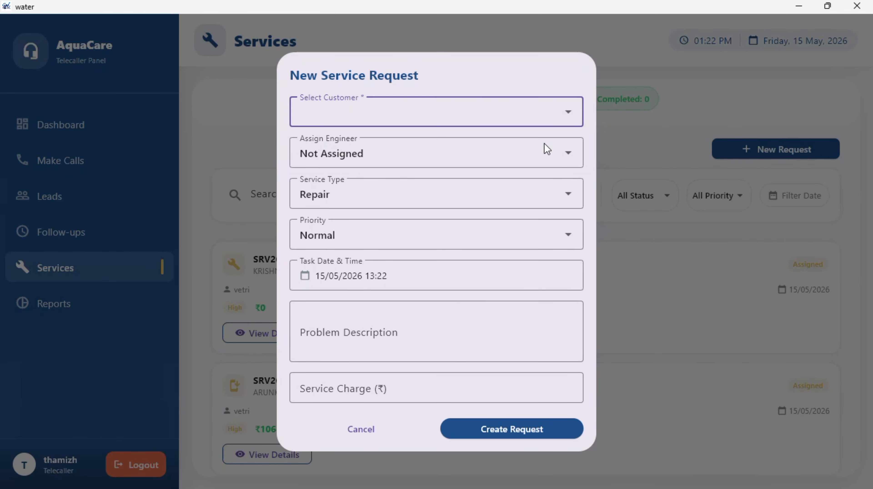
left_click(537, 126)
left_click(455, 116)
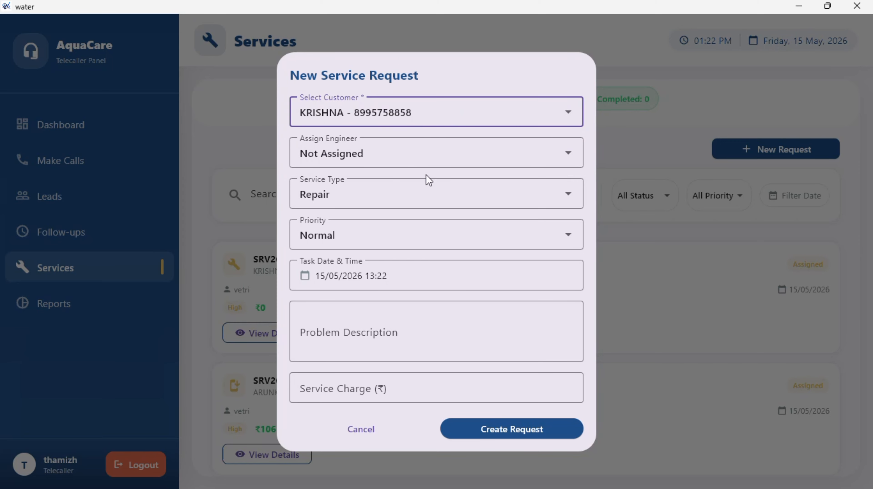
left_click(426, 154)
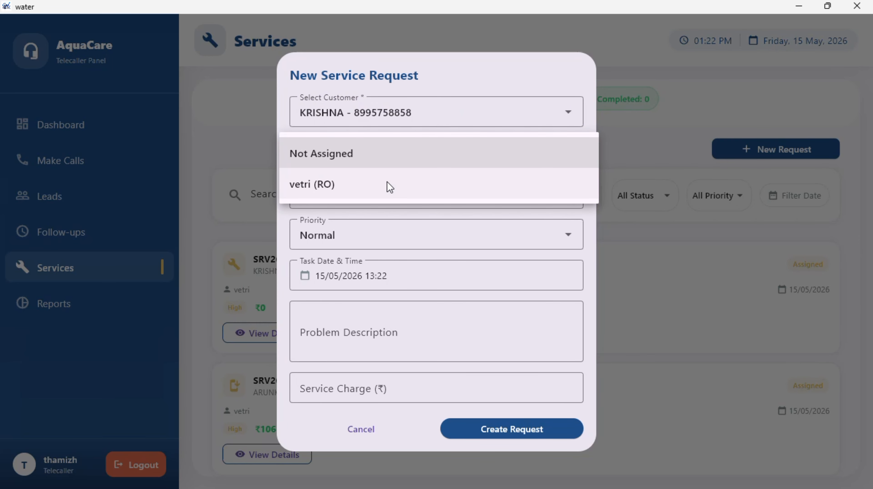
left_click(373, 187)
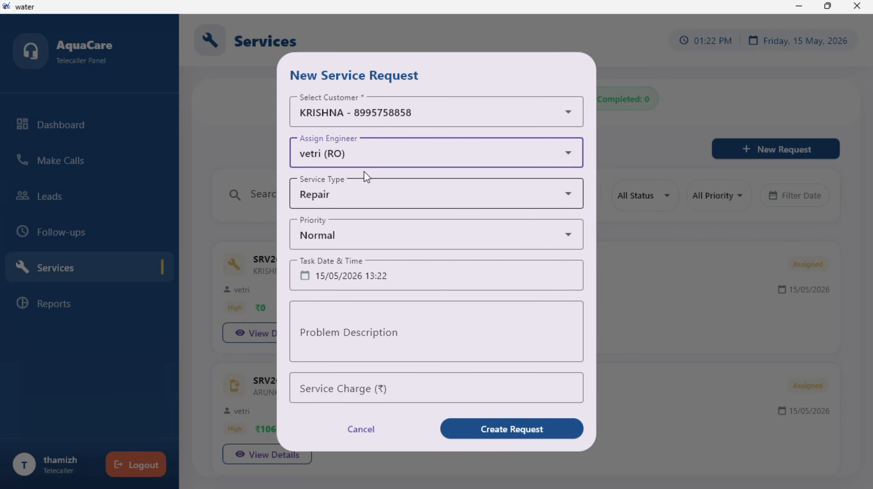
left_click(353, 196)
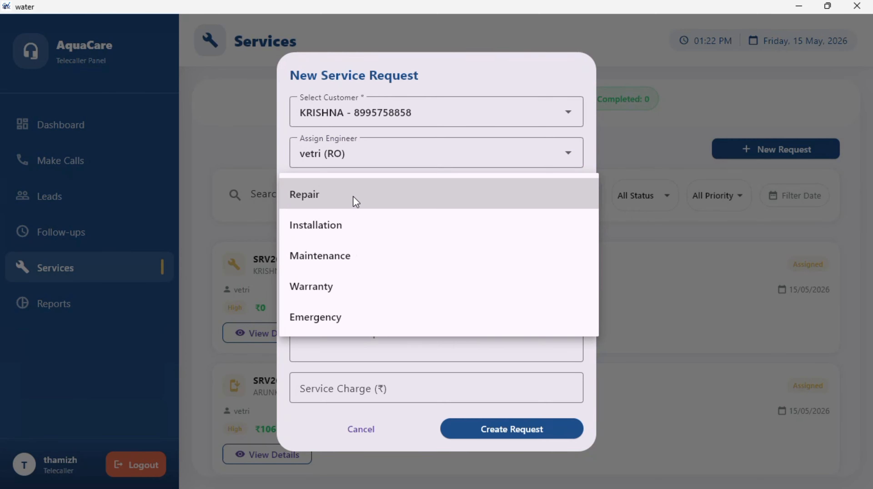
left_click(340, 226)
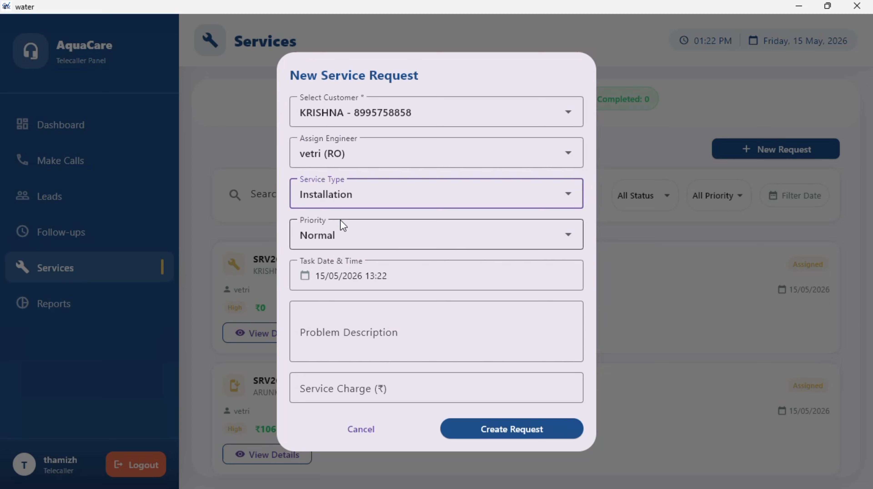
left_click(341, 232)
left_click(366, 270)
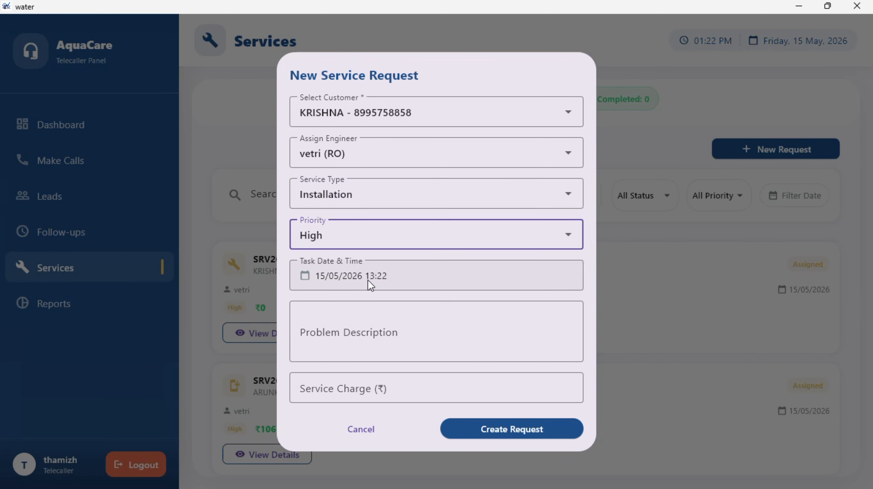
- Describe the problem as 'PRODUCT INSTALLATION' and enter a service charge of 499
left_click(383, 352)
type("PRODUCT")
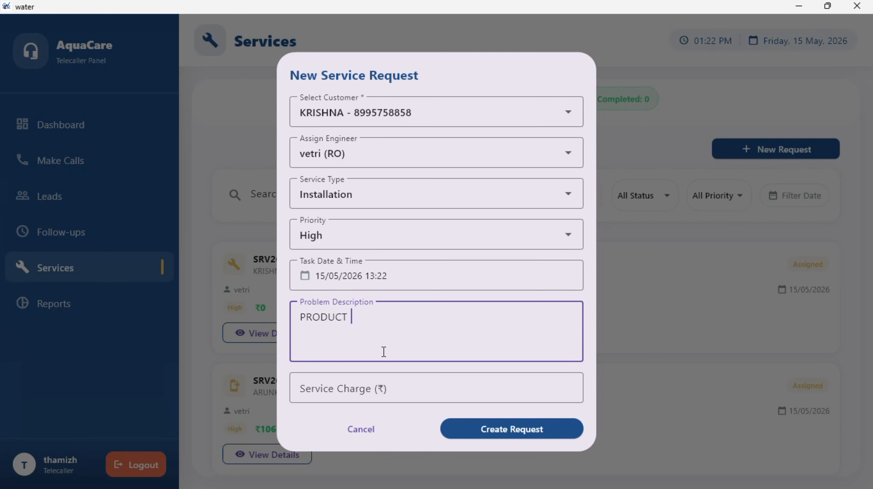
type(" INSTALATION")
left_click(381, 388)
type("499")
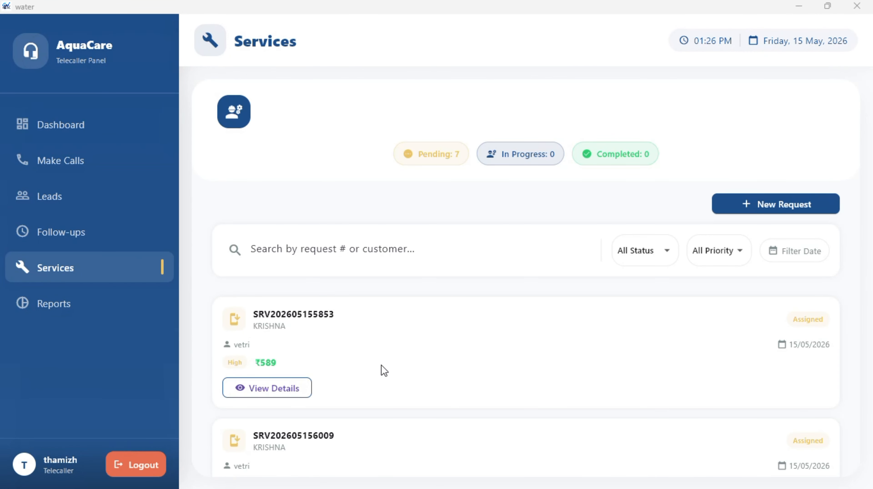
- View and close the new installation request's details, then open the monthly Reports page
scroll(383, 370, "down", 5)
scroll(382, 368, "up", 5)
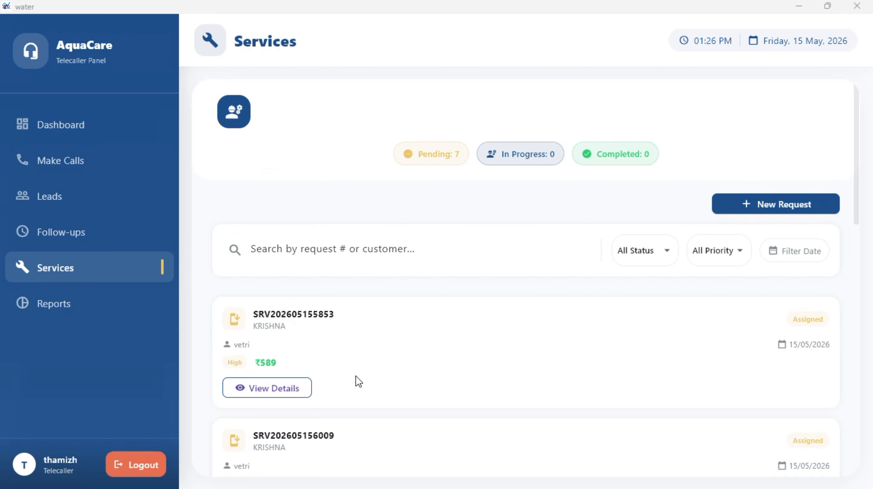
left_click(294, 391)
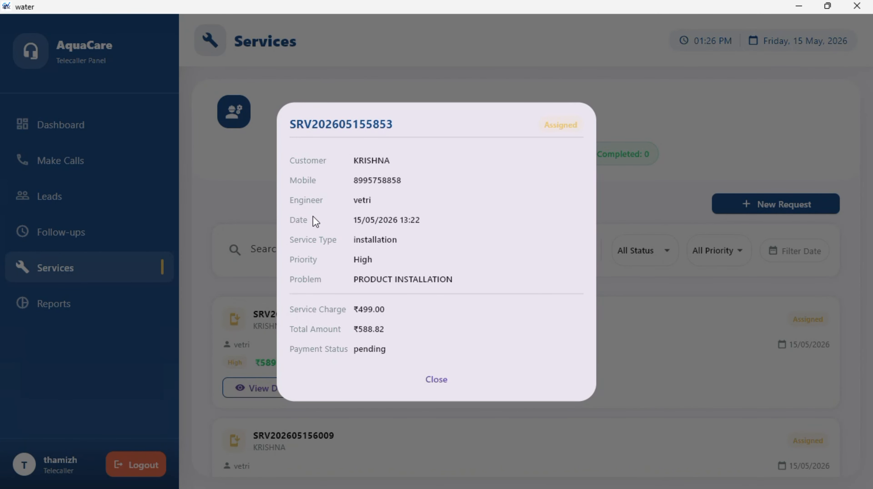
left_click(443, 385)
left_click(123, 295)
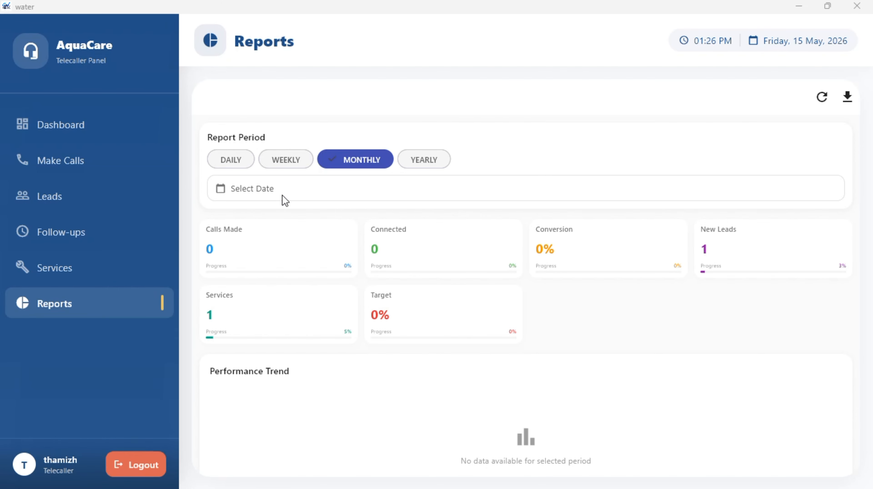
- Scroll through the reports, return to the telecaller Dashboard, and ask to log out
scroll(288, 280, "down", 2)
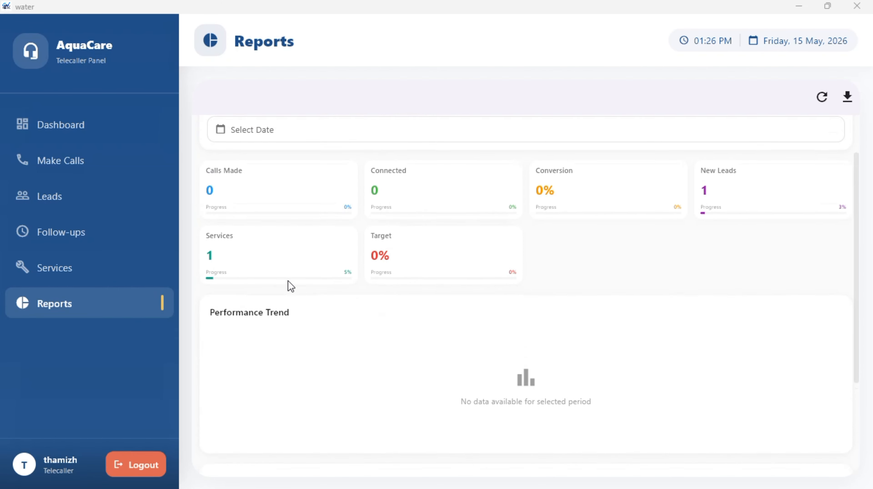
scroll(287, 281, "down", 5)
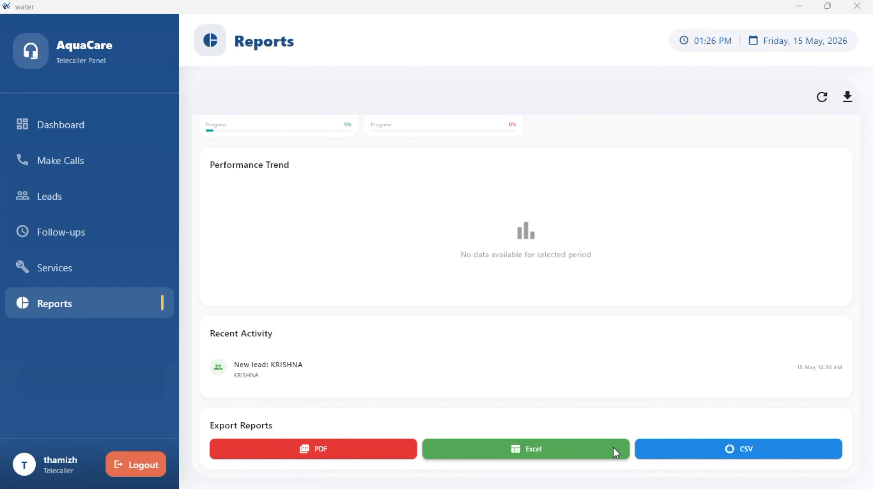
scroll(551, 400, "up", 3)
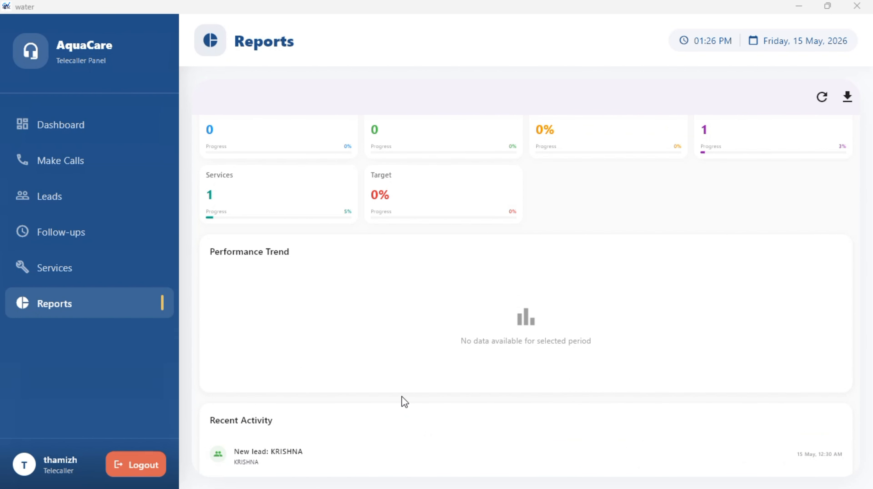
left_click(173, 130)
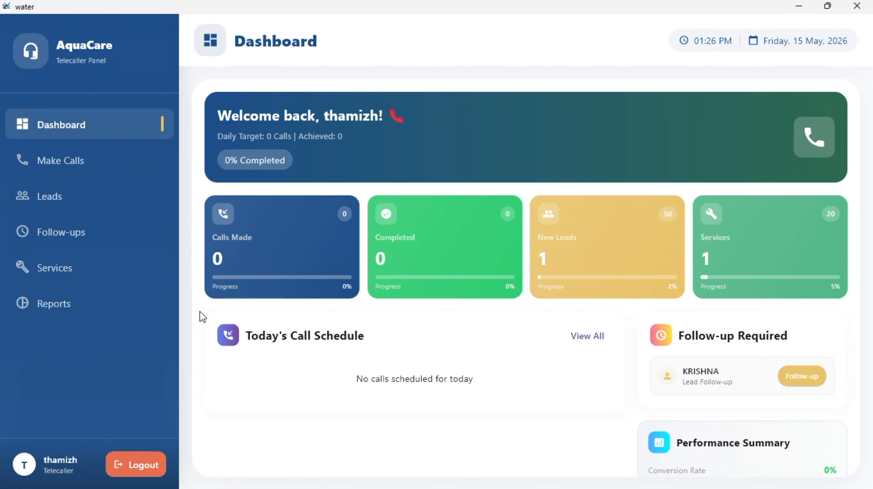
left_click(152, 461)
- Confirm logout, choose ACCOUNTANT, and log in with the accountant's username and password
left_click(484, 283)
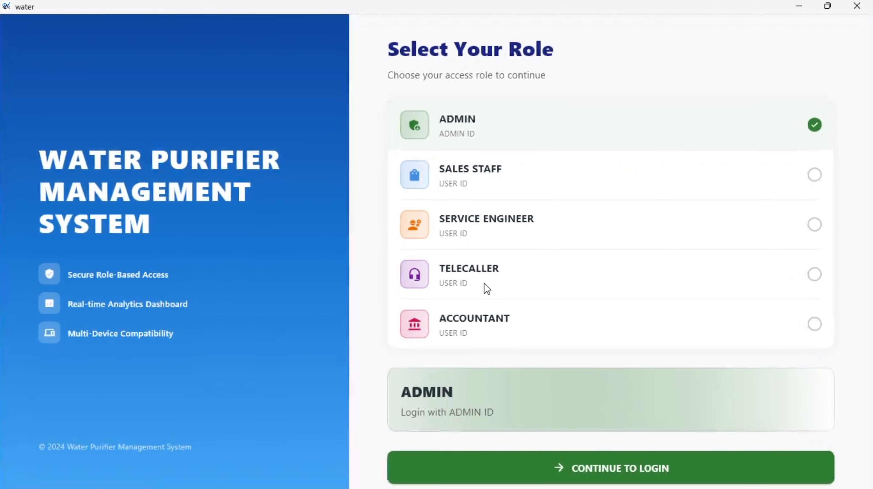
left_click(463, 330)
left_click(467, 473)
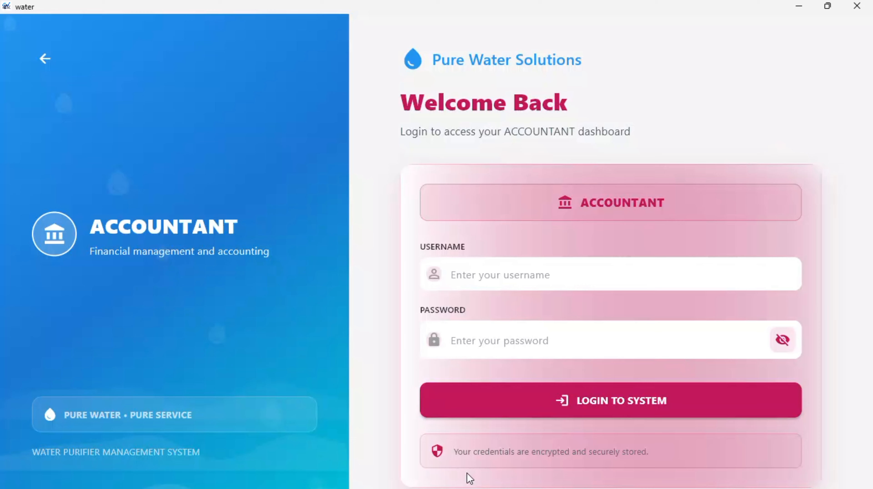
left_click(500, 267)
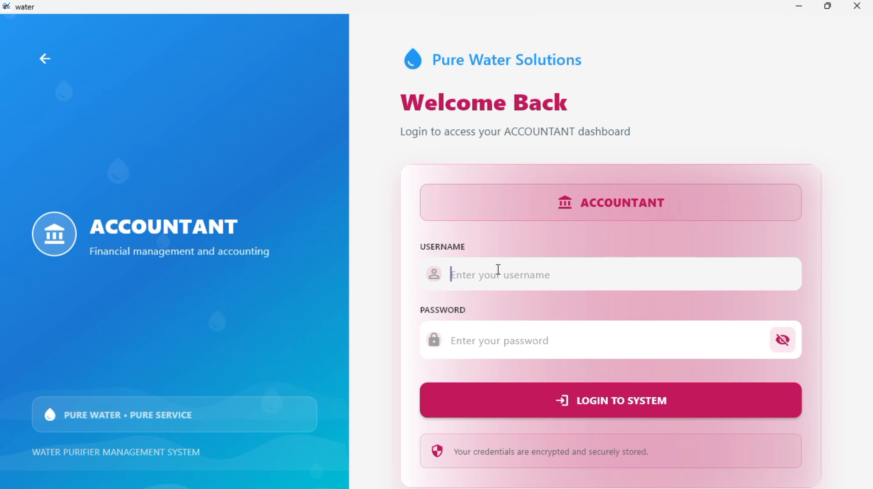
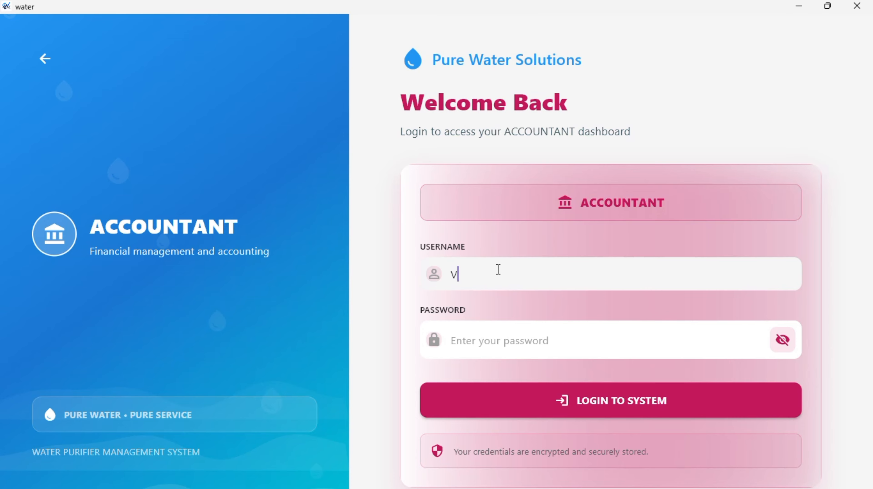
left_click(479, 332)
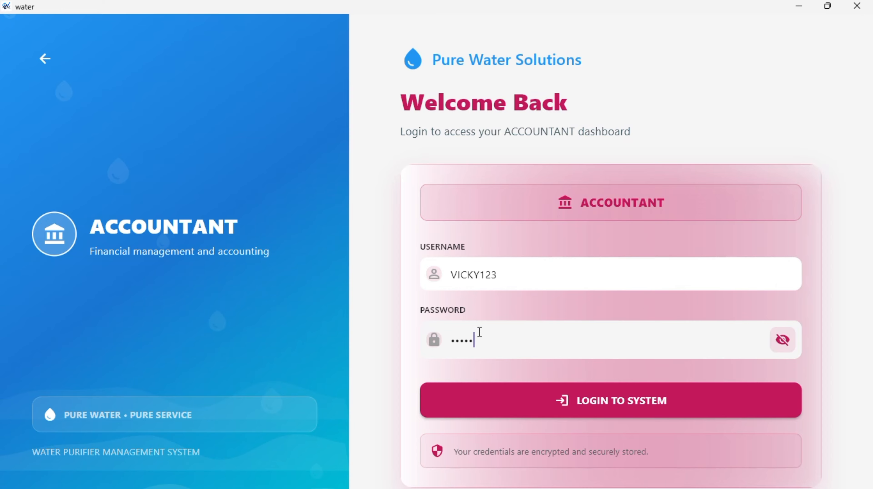
left_click(471, 391)
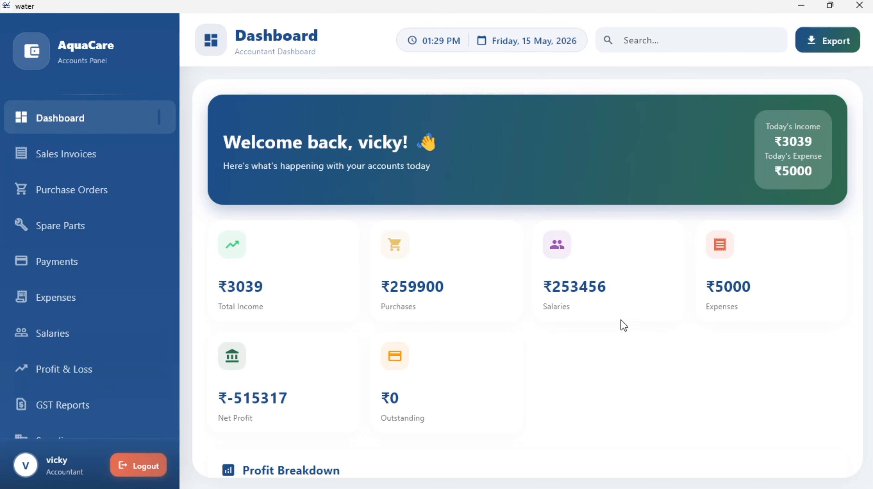
scroll(523, 365, "down", 1)
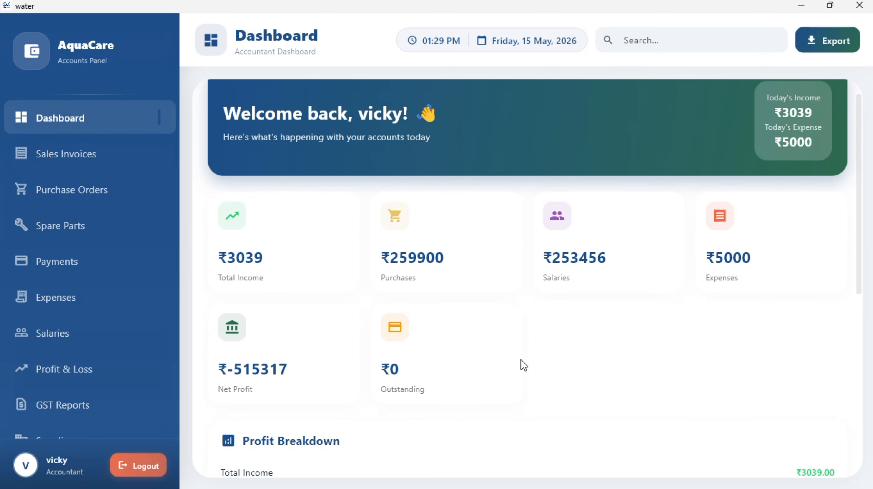
scroll(520, 359, "down", 5)
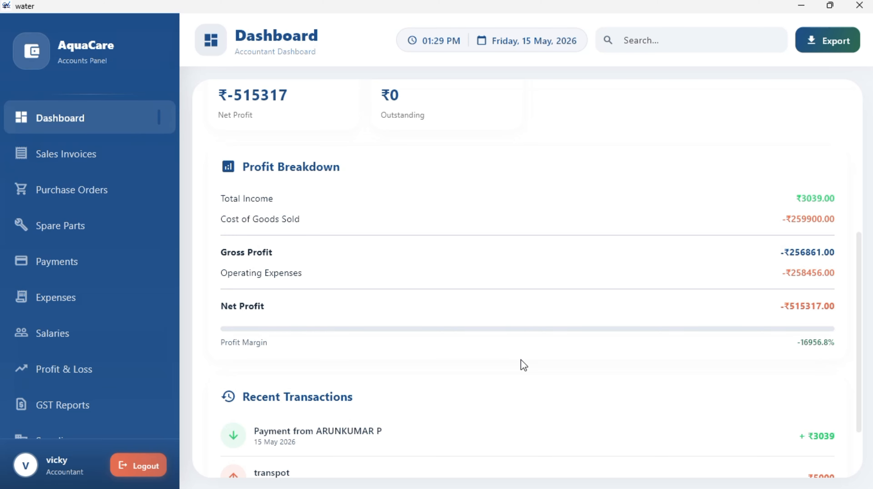
scroll(521, 359, "down", 2)
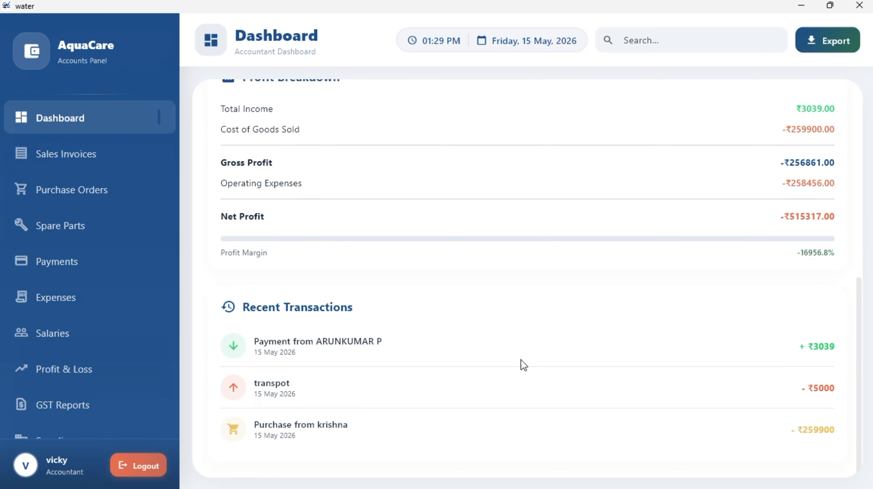
scroll(499, 327, "up", 7)
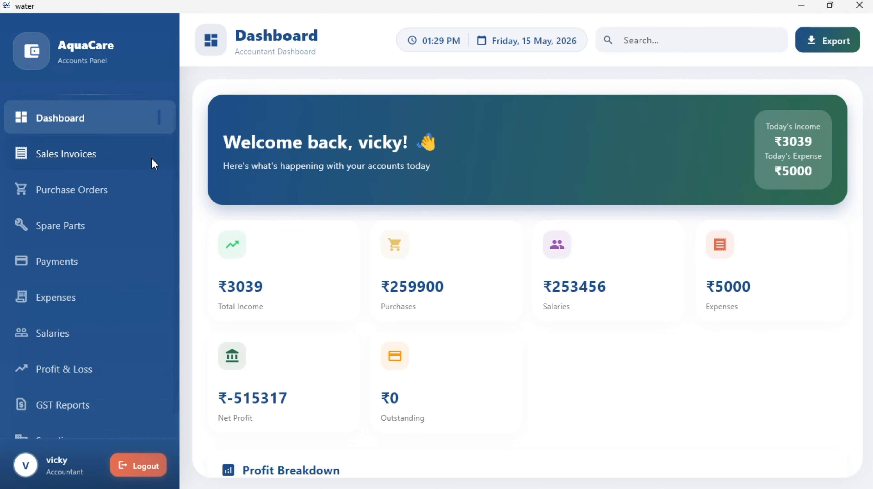
- Browse the Sales Invoices, Purchase Orders and Spare Parts stock pages
left_click(114, 165)
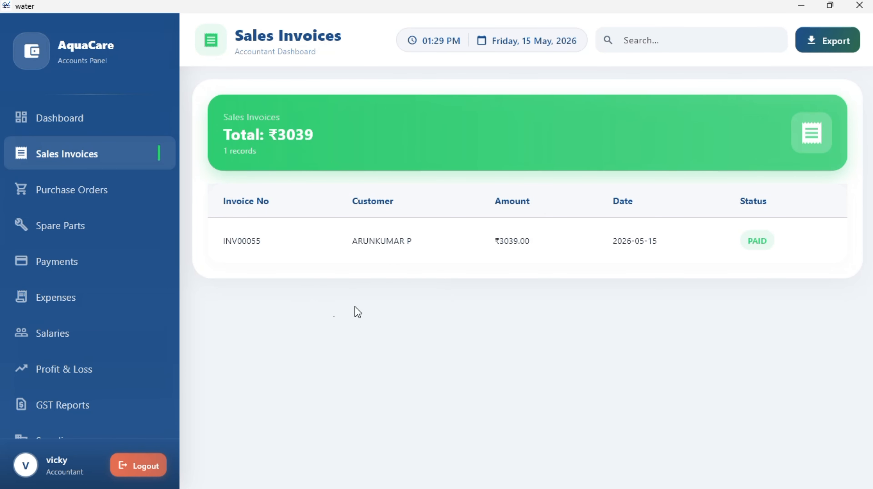
left_click(137, 193)
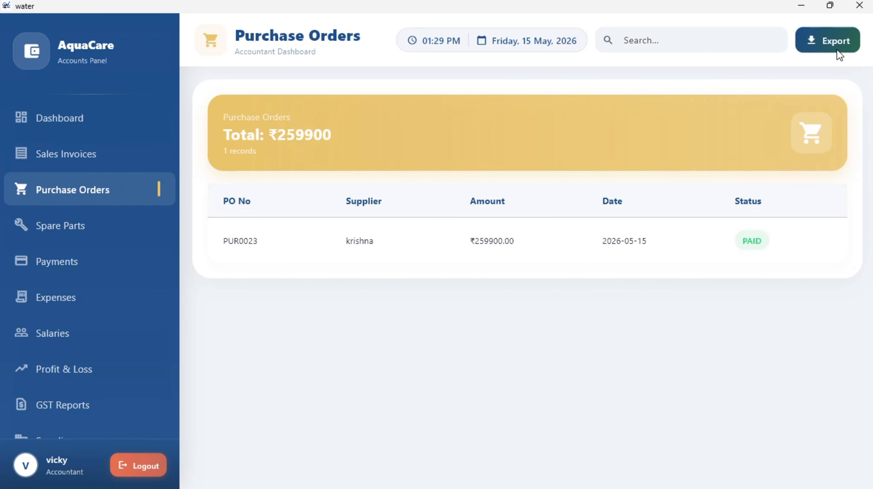
left_click(100, 239)
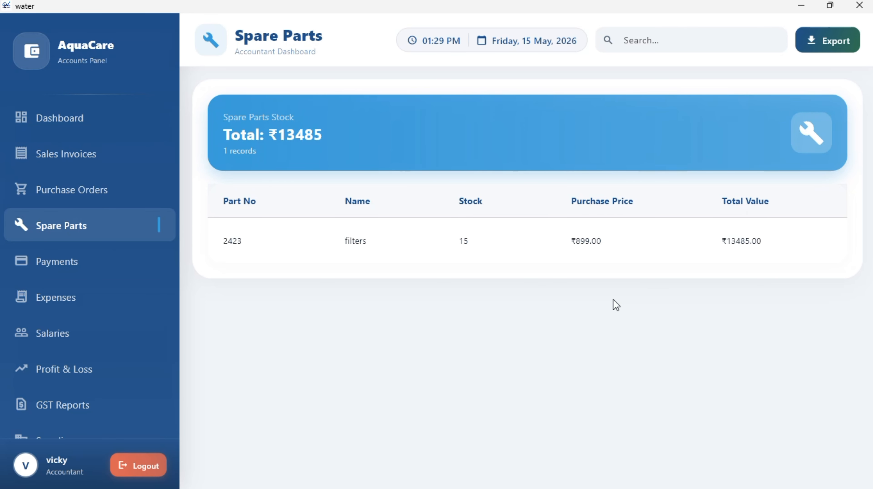
- Check Payments received, recorded Expenses and the Salaries list of 4 employees totalling ₹253456
left_click(114, 260)
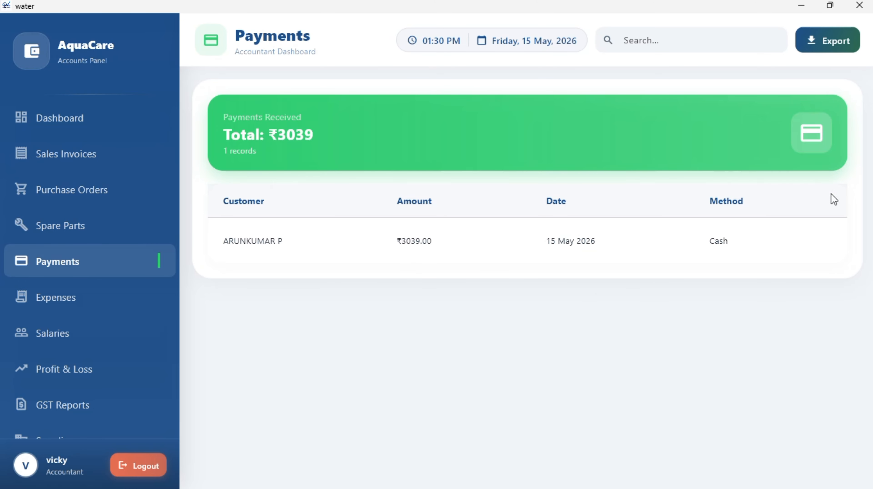
left_click(98, 308)
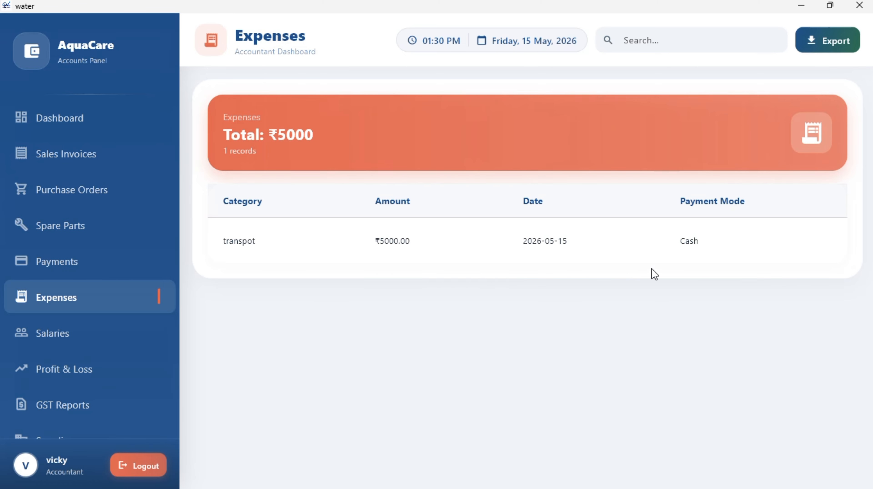
left_click(164, 328)
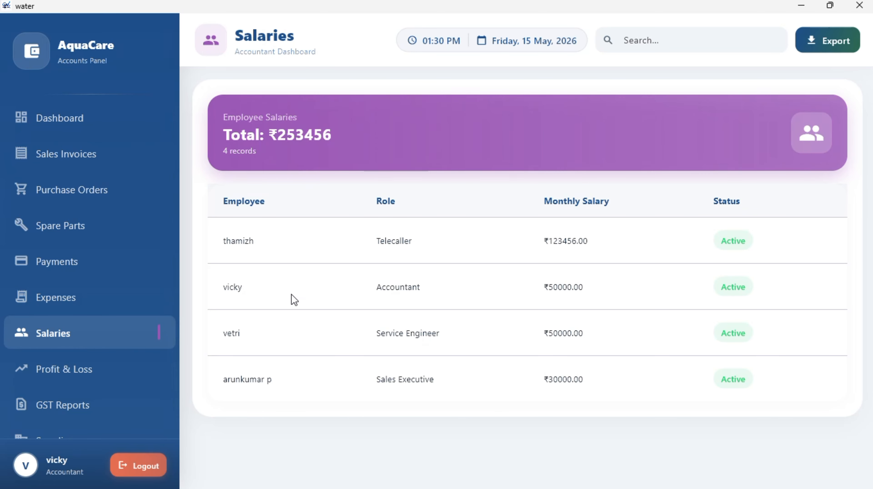
- Look over the Profit & Loss statement, the GST Reports summary and the Suppliers list
left_click(77, 371)
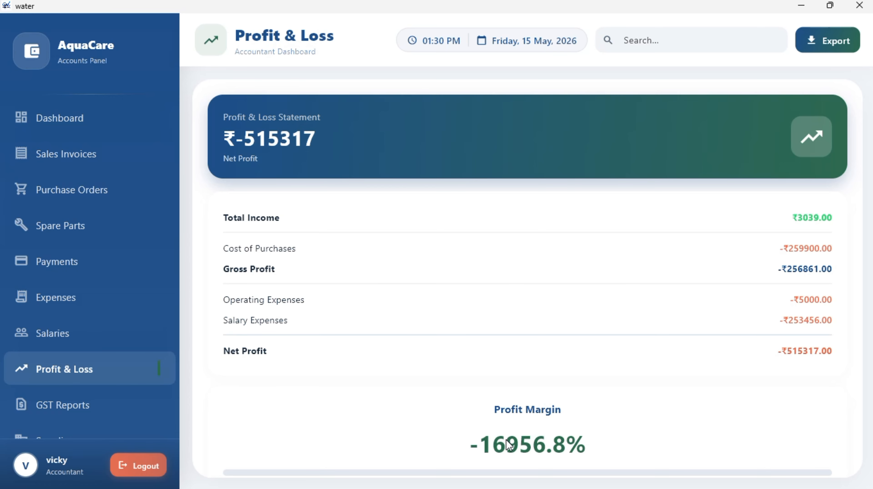
left_click(119, 418)
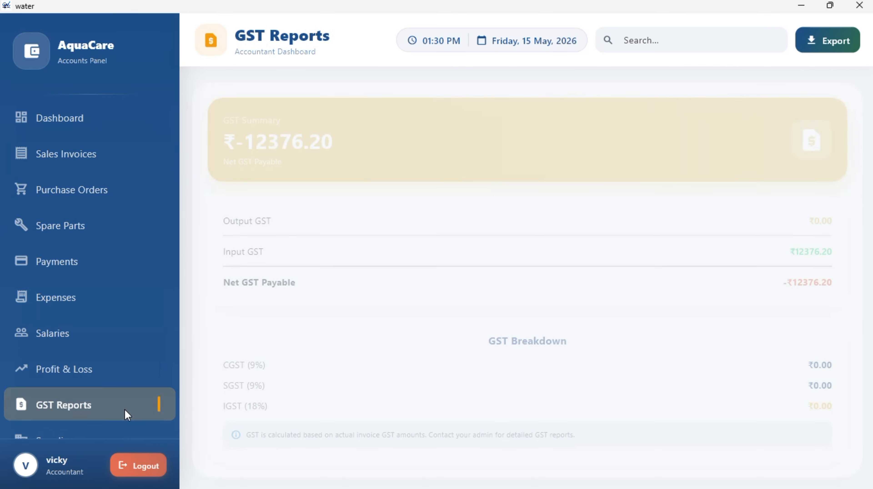
scroll(124, 410, "down", 1)
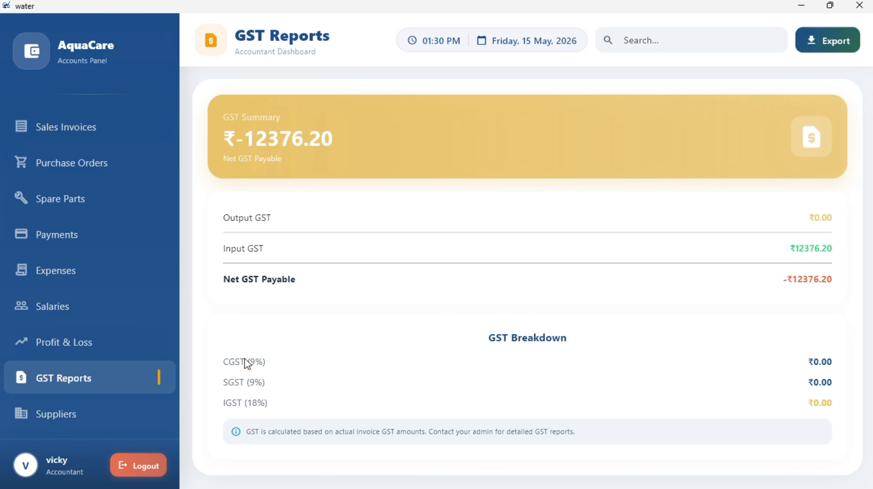
left_click(102, 415)
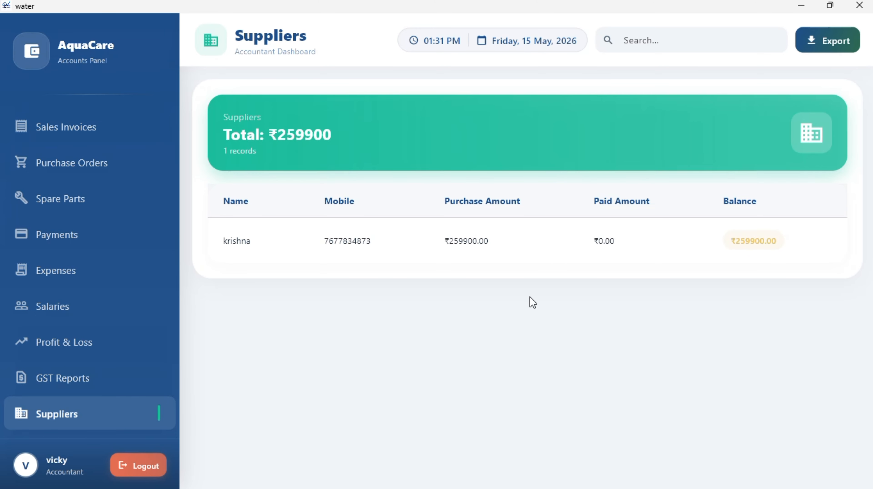
- Revisit GST Reports and Profit & Loss, then the dashboard, Purchase Orders and Sales Invoices
left_click(79, 393)
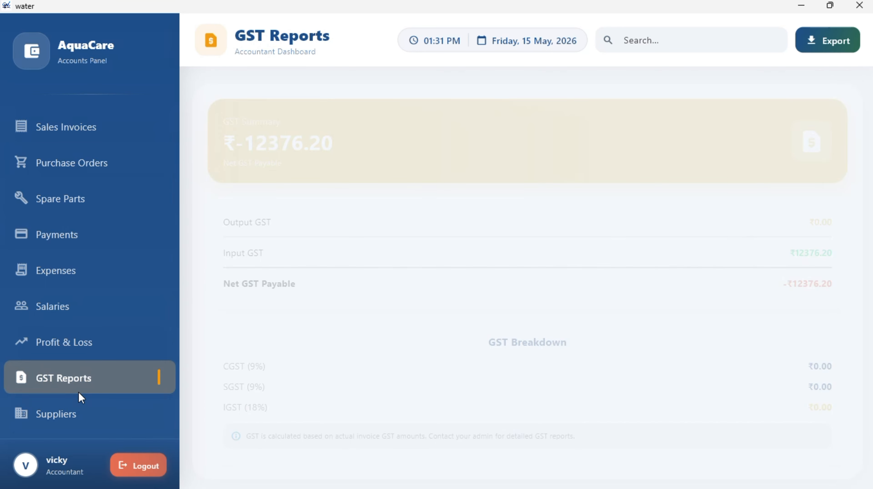
left_click(82, 366)
left_click(82, 343)
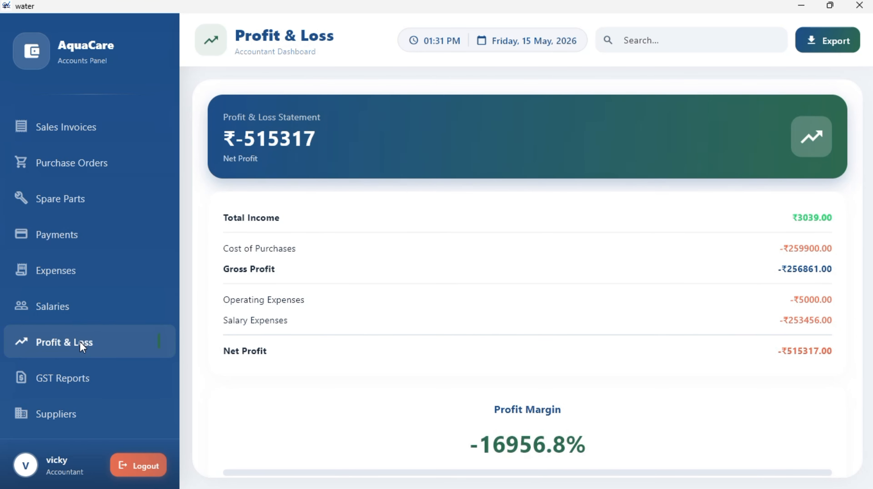
scroll(82, 344, "up", 1)
left_click(82, 175)
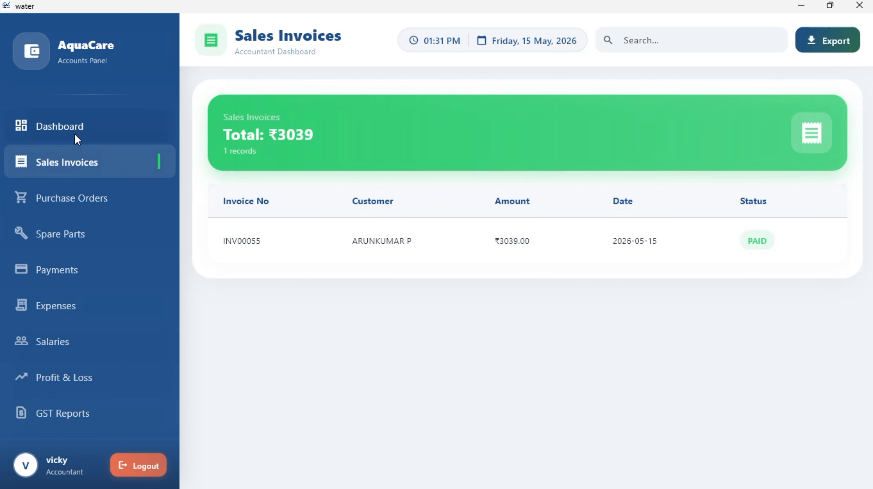
left_click(74, 138)
left_click(137, 186)
left_click(129, 155)
- Log out of the accountant panel and confirm, returning to role selection with ADMIN chosen
left_click(156, 464)
left_click(486, 275)
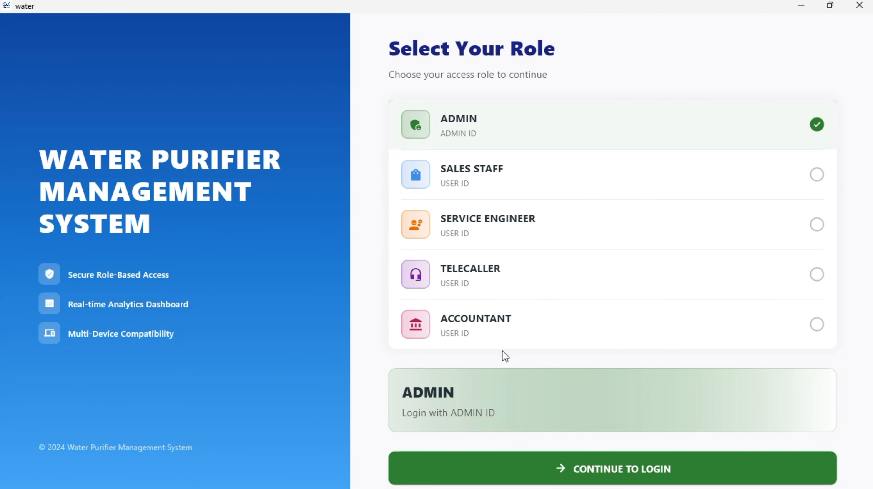
scroll(502, 351, "down", 1)
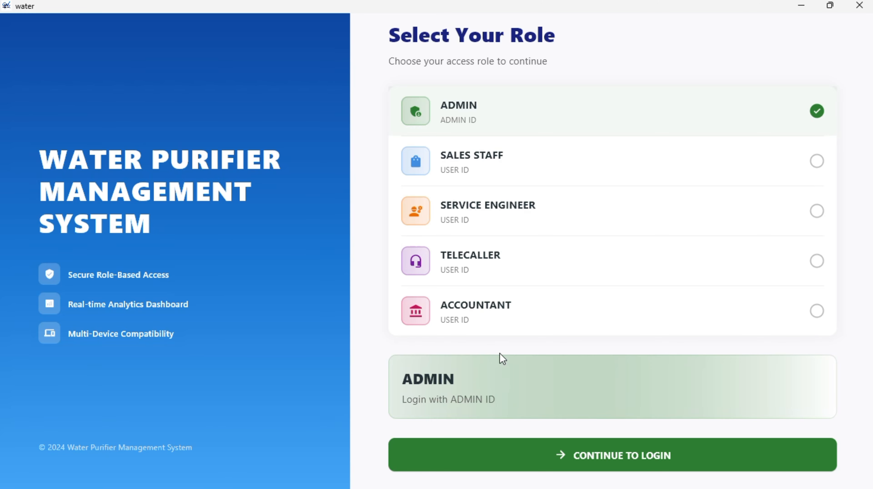